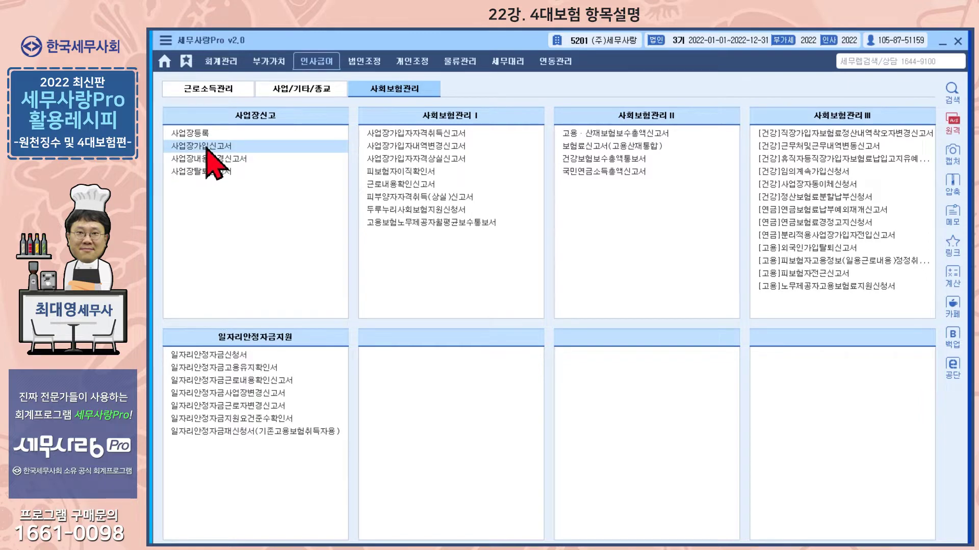
# Open the 사업장가입신고서 form, view its workplace code list without choosing one, and close the form
pyautogui.click(206, 147)
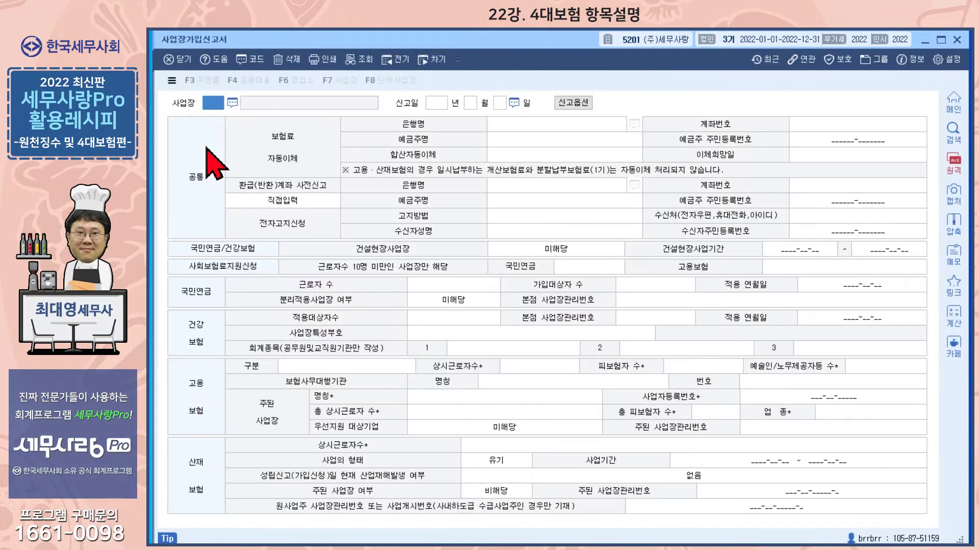
pyautogui.click(233, 103)
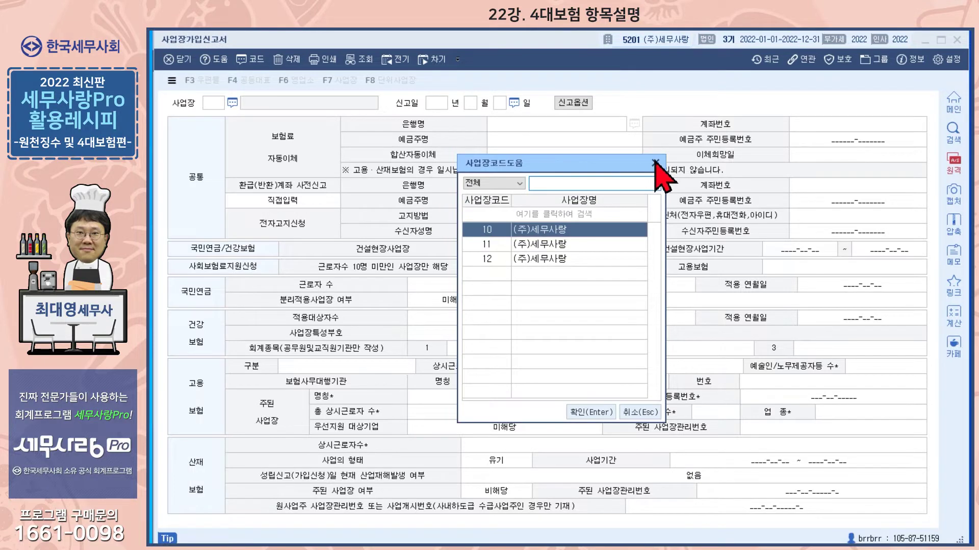
pyautogui.click(654, 164)
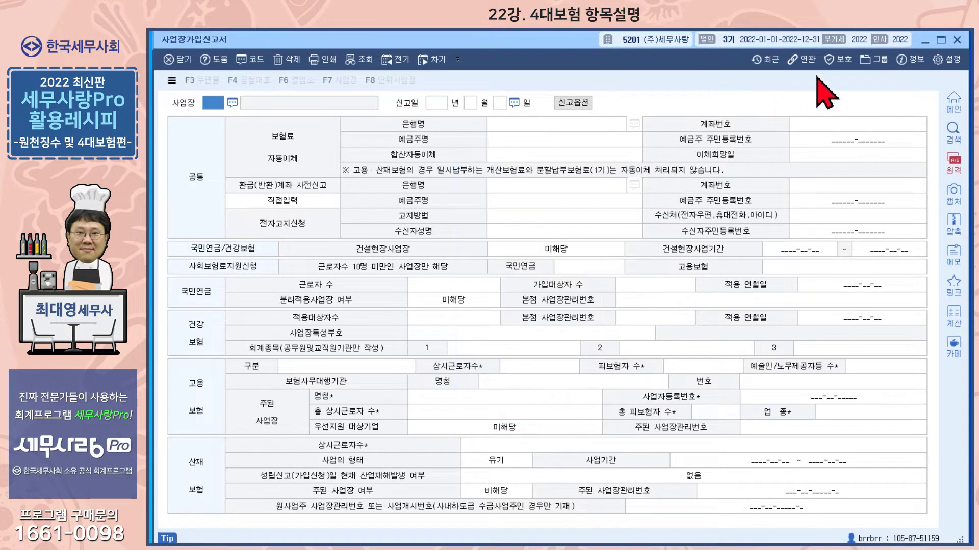
pyautogui.click(957, 39)
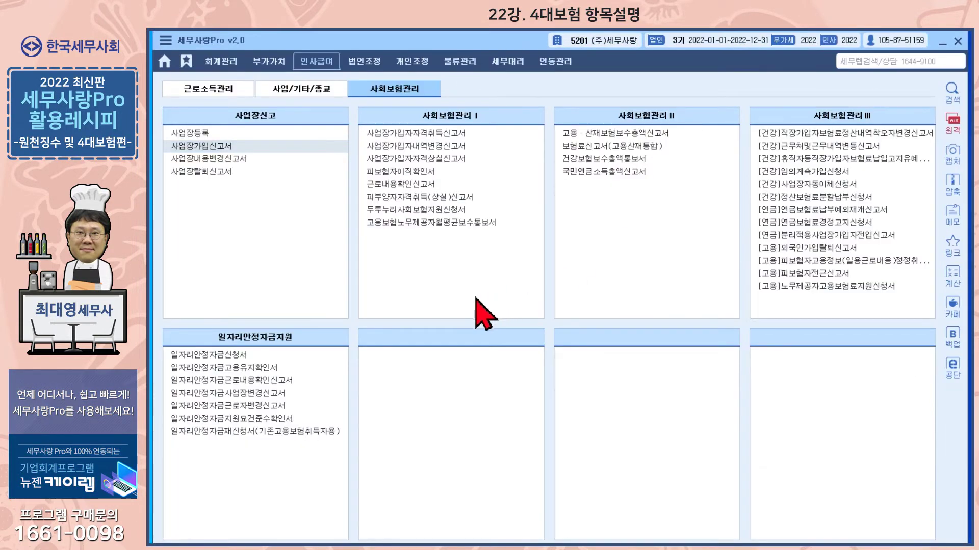
# Open 사업장등록 and start loading the company registration data for workplace code 10, declining the load
pyautogui.click(186, 134)
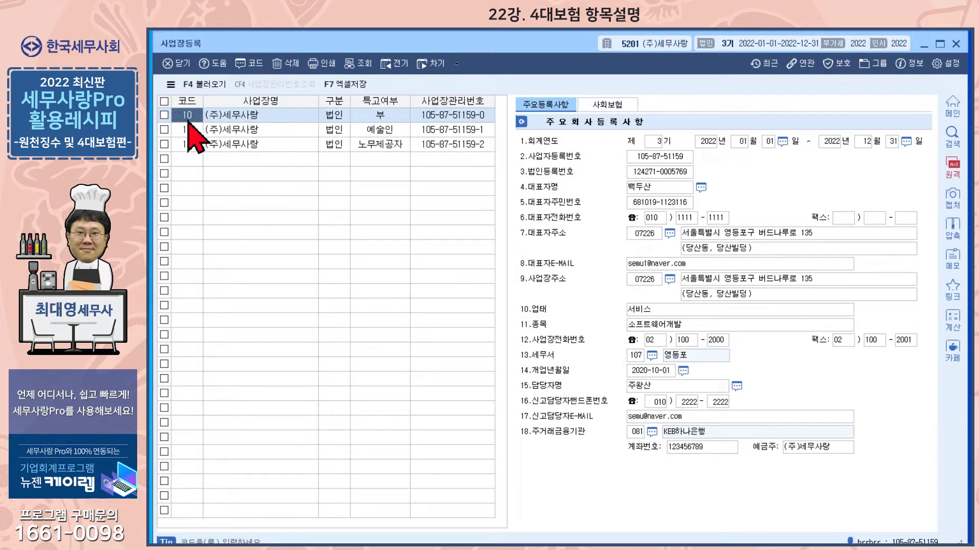
pyautogui.click(206, 86)
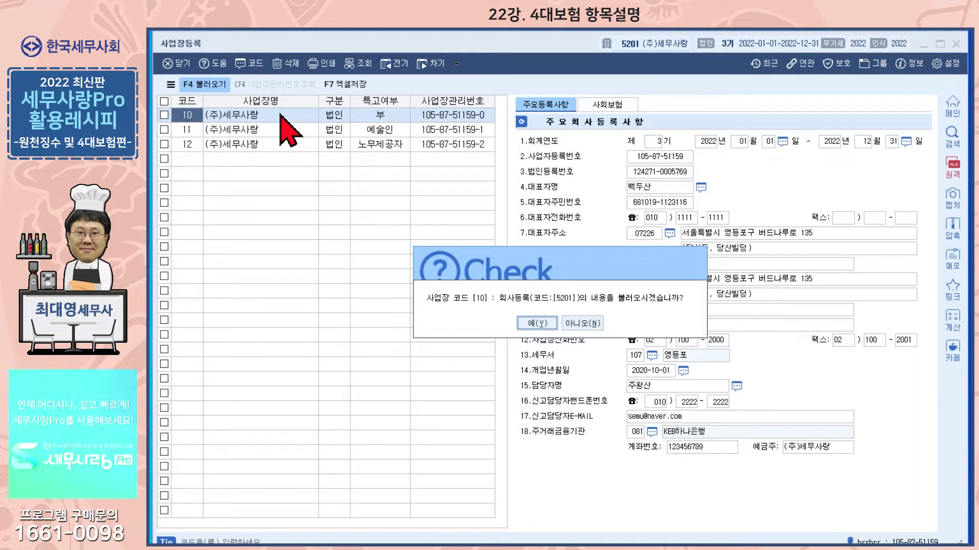
pyautogui.click(590, 325)
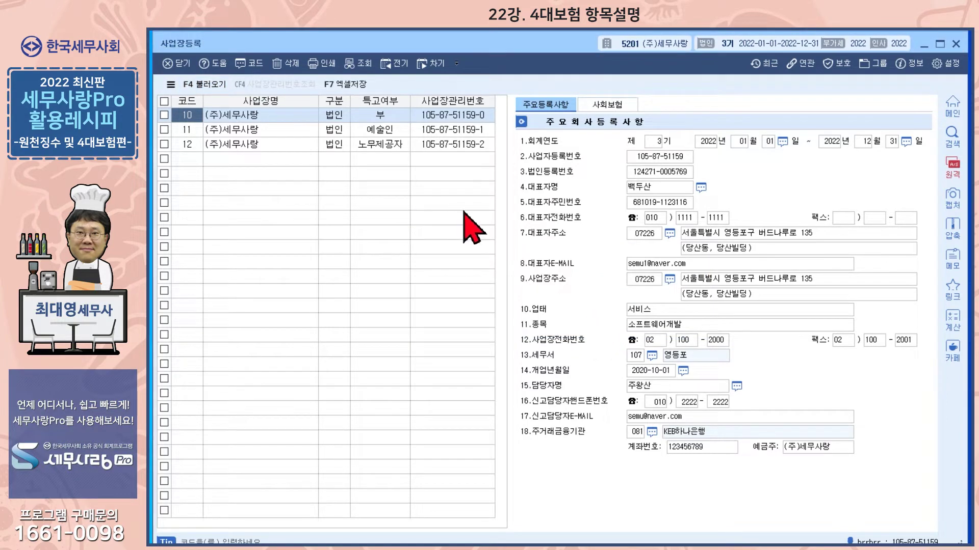
# Examine the code, name, 구분, 특고여부 and 사업장관리번호 entries of workplace 10
pyautogui.click(231, 117)
pyautogui.click(199, 115)
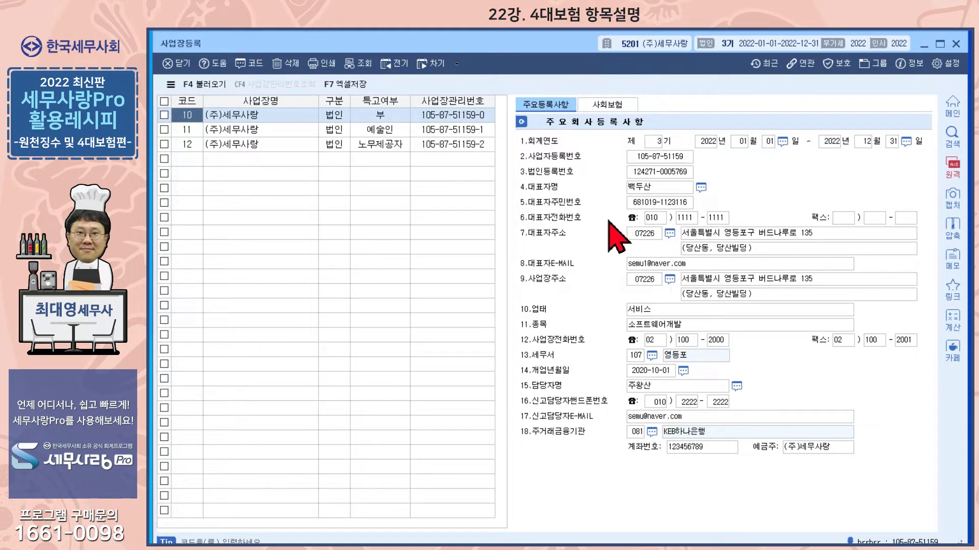
pyautogui.click(341, 117)
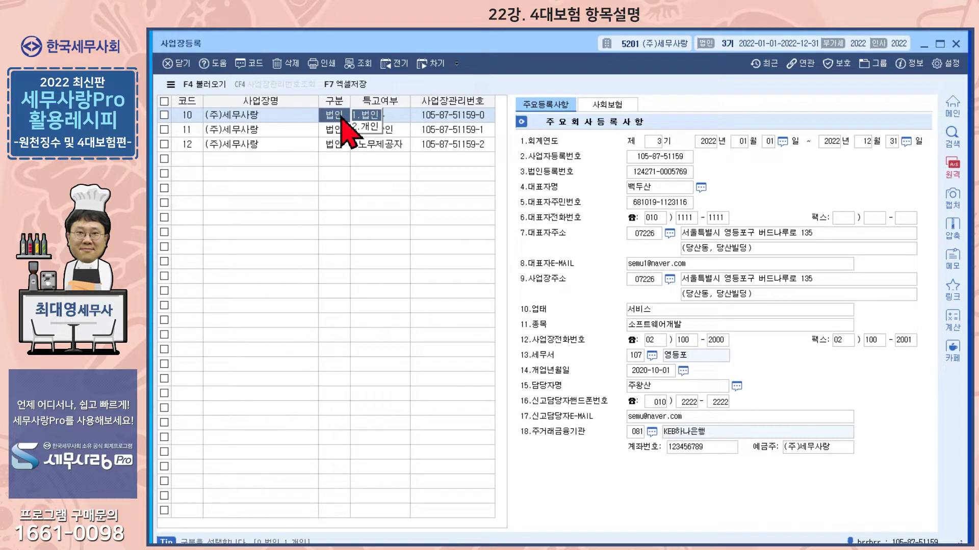
pyautogui.click(399, 115)
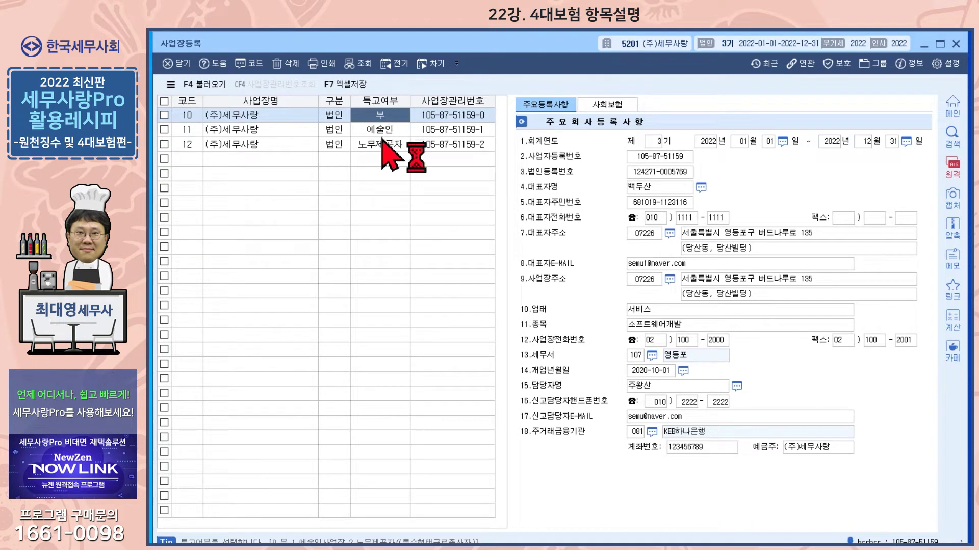
pyautogui.click(449, 117)
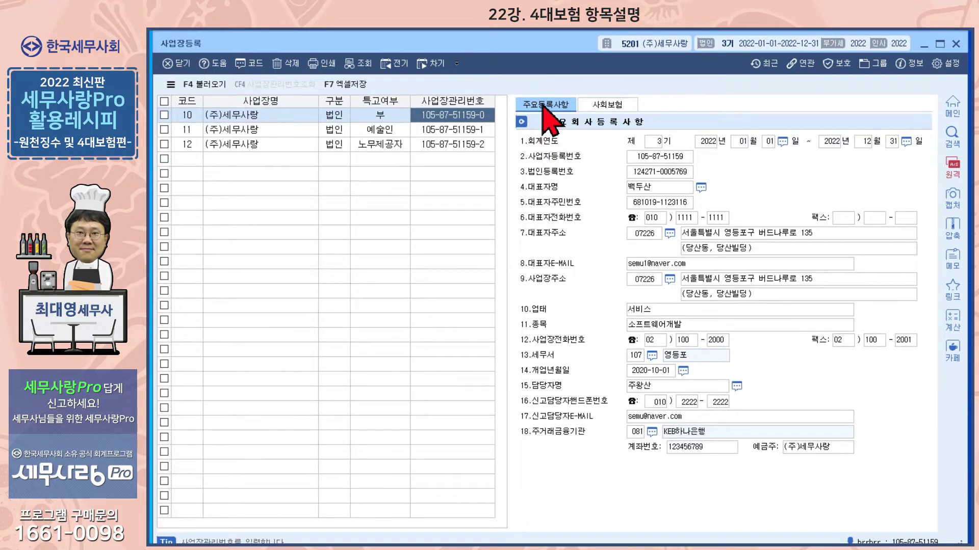
# View workplace 10's 사회보험 details and check the contact's name, mobile number and e-mail fields under 주요등록사항
pyautogui.click(606, 103)
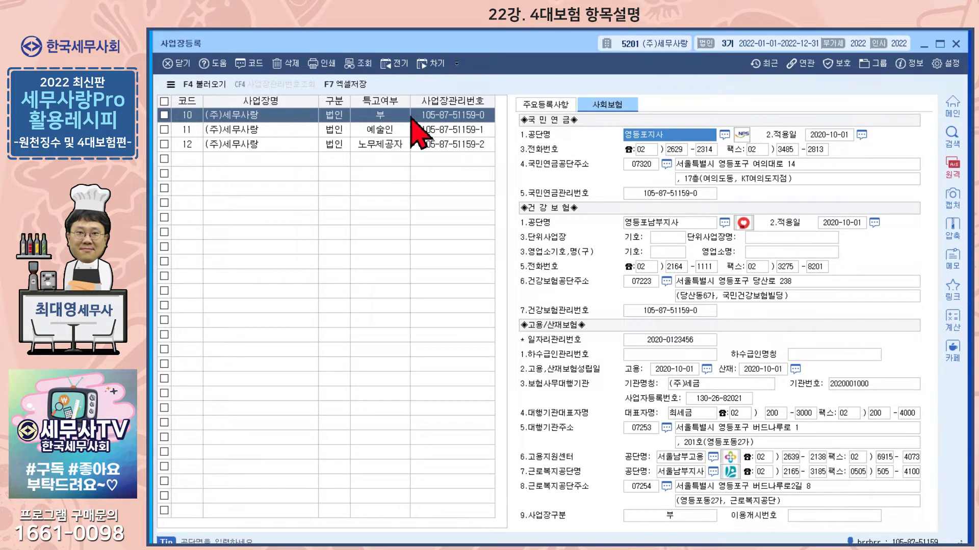
pyautogui.click(535, 105)
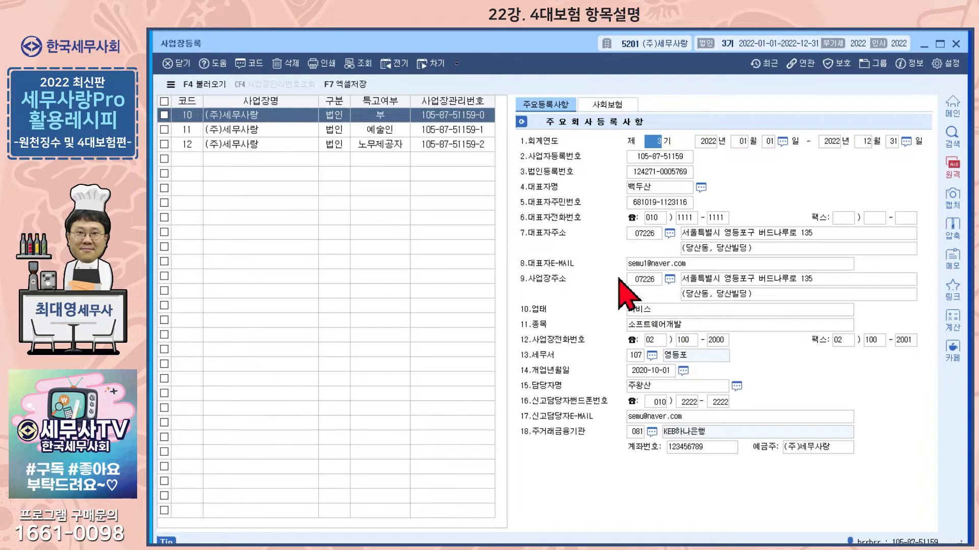
pyautogui.click(653, 388)
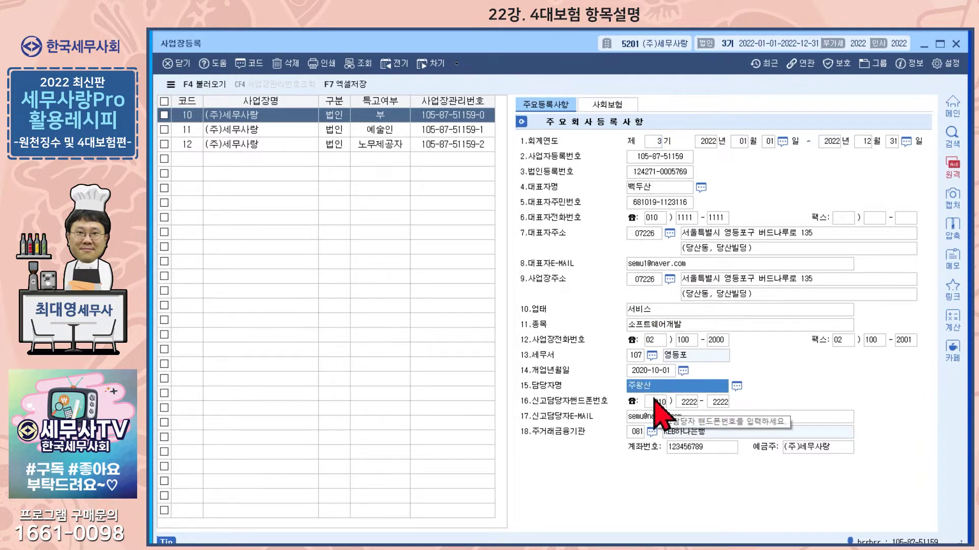
pyautogui.click(655, 401)
pyautogui.click(683, 417)
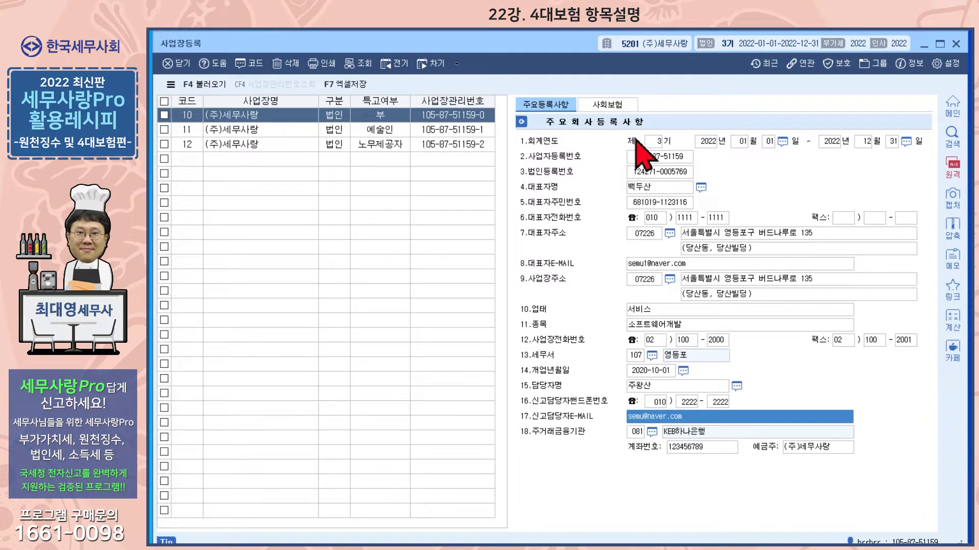
# Show workplace 10's 사회보험 details and view the list of National Pension branches without changing the selection
pyautogui.click(610, 106)
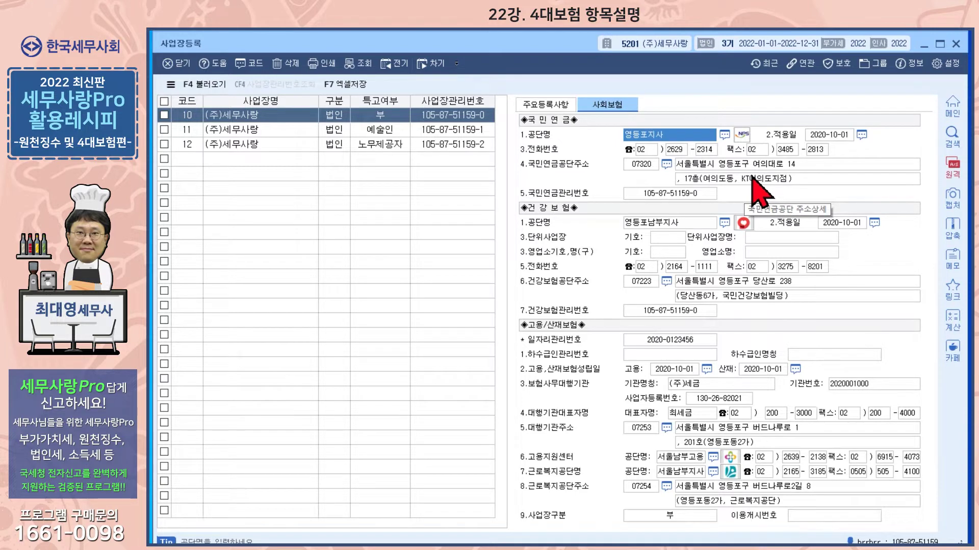
pyautogui.click(723, 133)
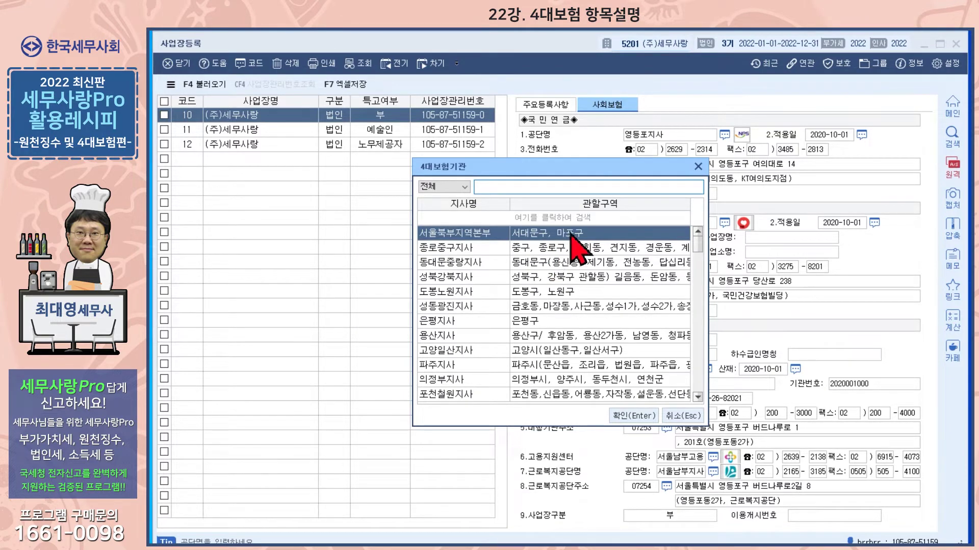
pyautogui.click(698, 167)
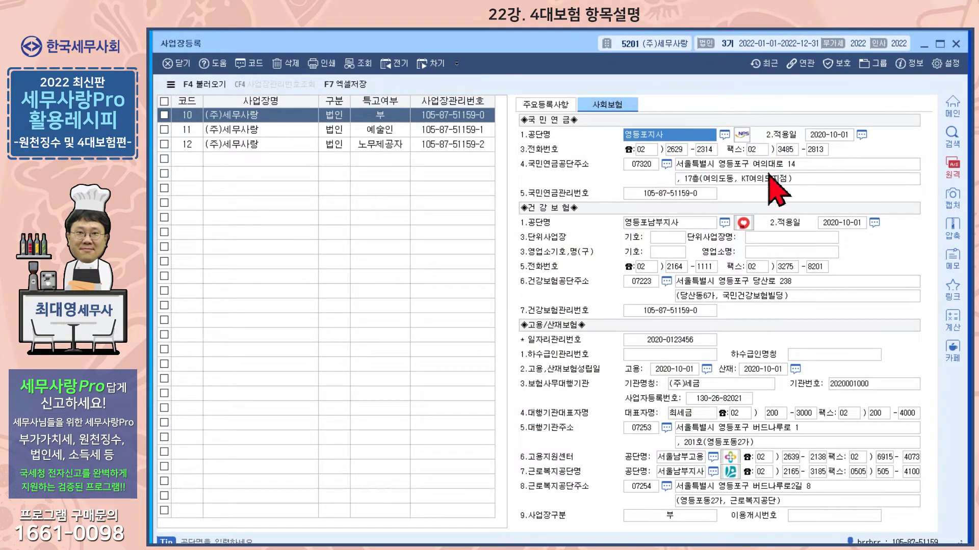
# Check the duties and contacts of 종로중구지사 on the National Pension Service website, and close the workplace registration in 세무사랑Pro
pyautogui.click(739, 134)
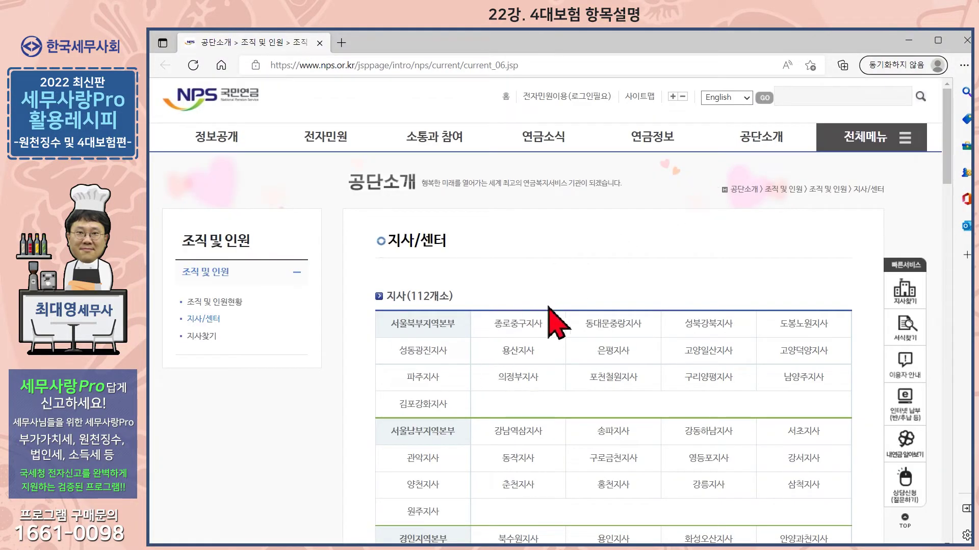
pyautogui.click(511, 323)
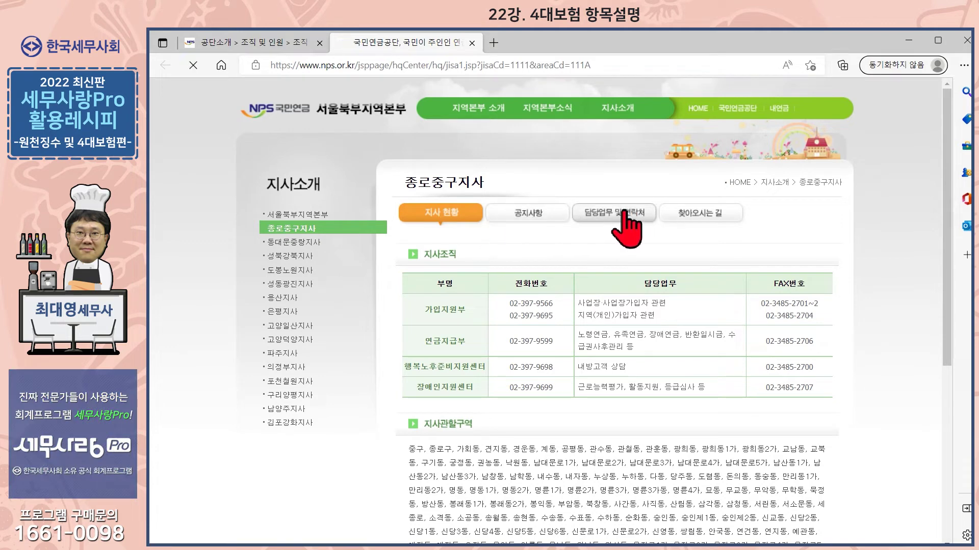
pyautogui.click(618, 214)
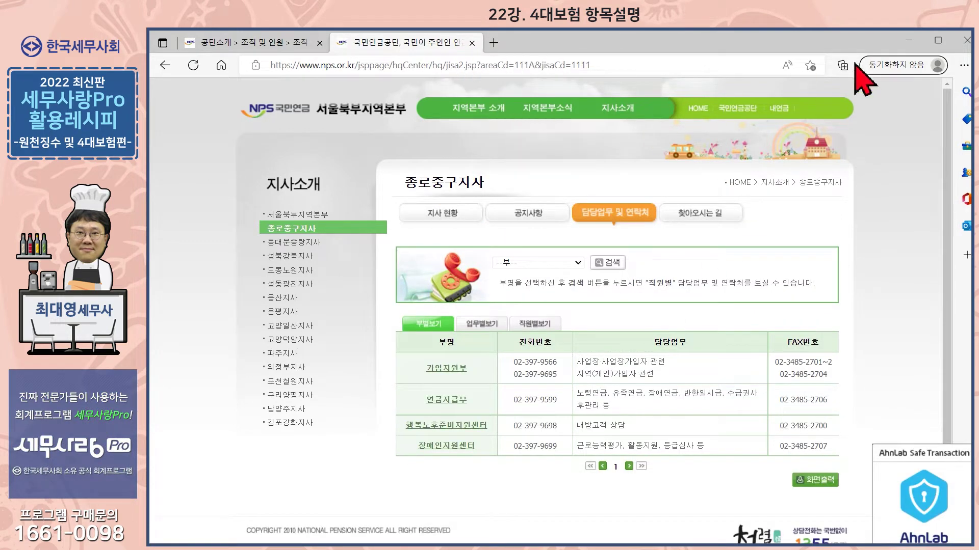
pyautogui.click(908, 39)
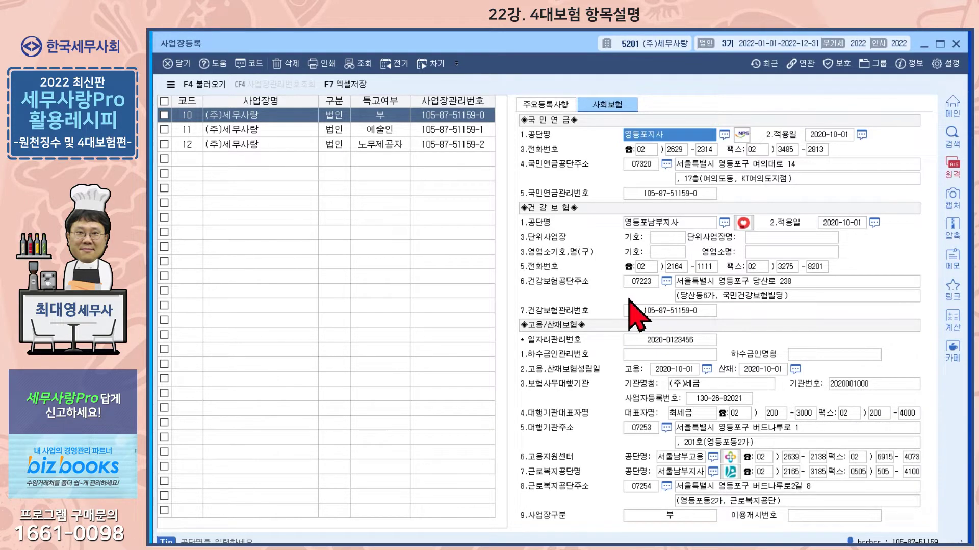
pyautogui.click(956, 44)
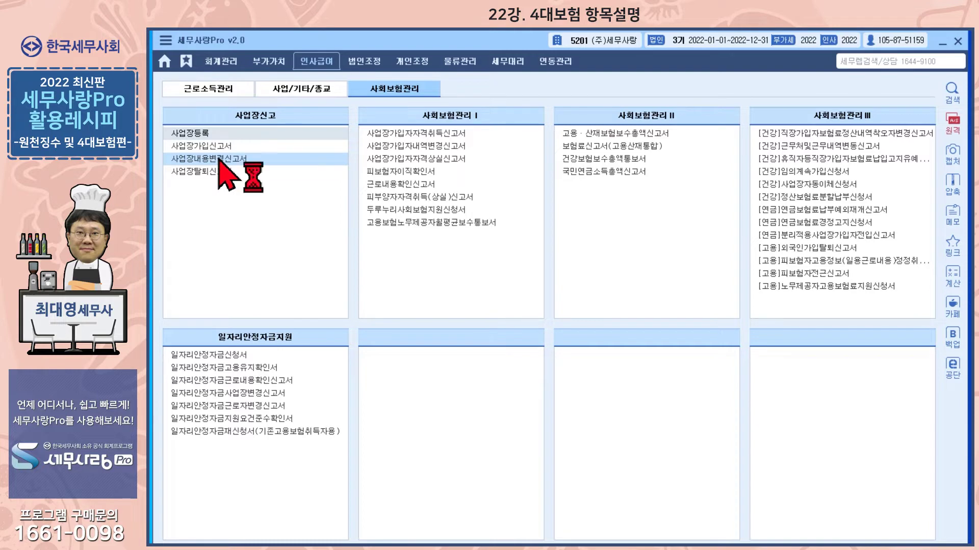
# Open 사업장내용변경신고서, choose workplace 10 to view its form, and close it
pyautogui.click(218, 159)
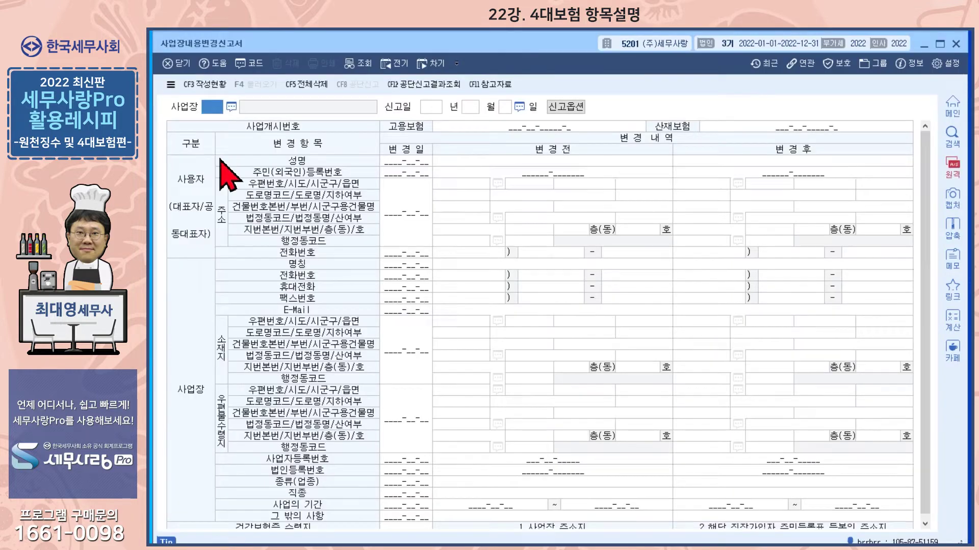
pyautogui.click(232, 107)
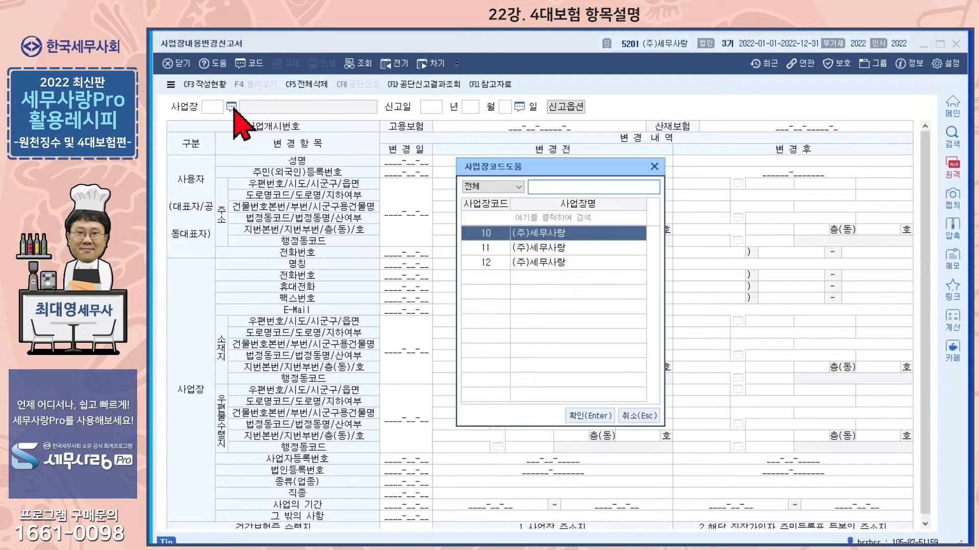
pyautogui.press('Return')
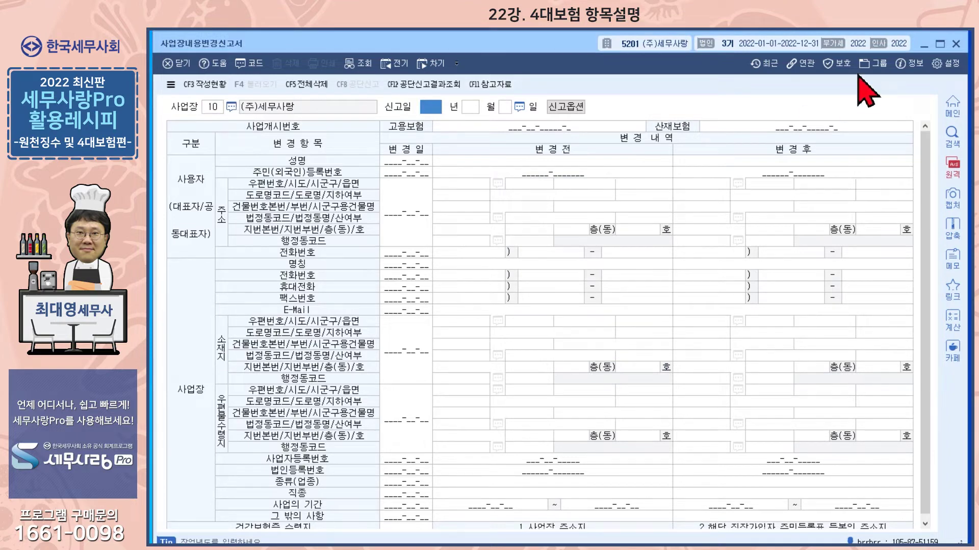
pyautogui.click(955, 44)
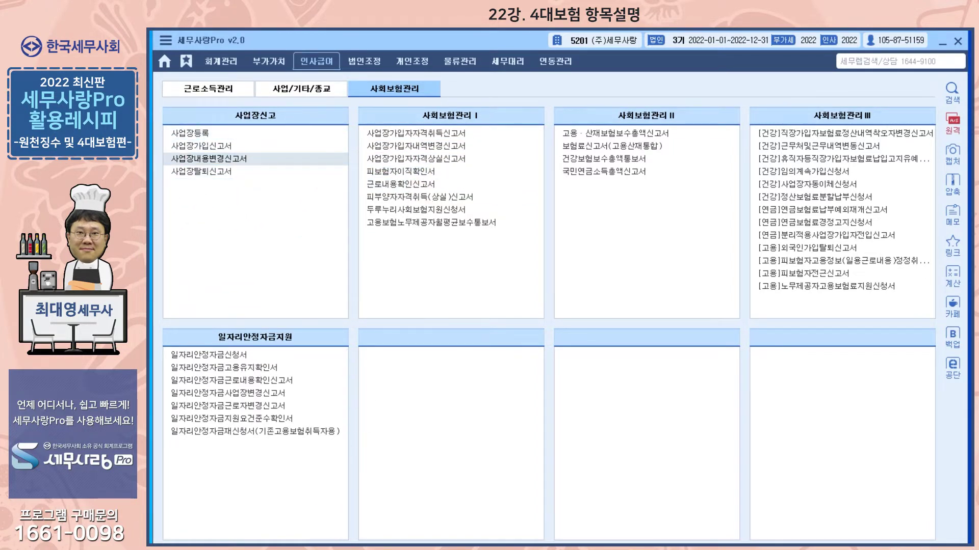
# Reopen 사업장내용변경신고서 for workplace 10 and read its 참고자료 on representative changes
pyautogui.press('Return')
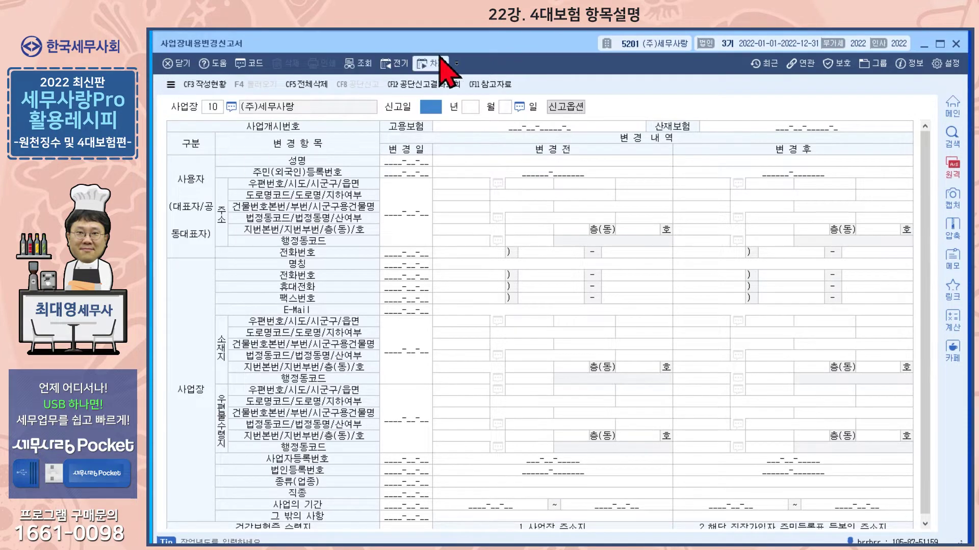
pyautogui.click(489, 84)
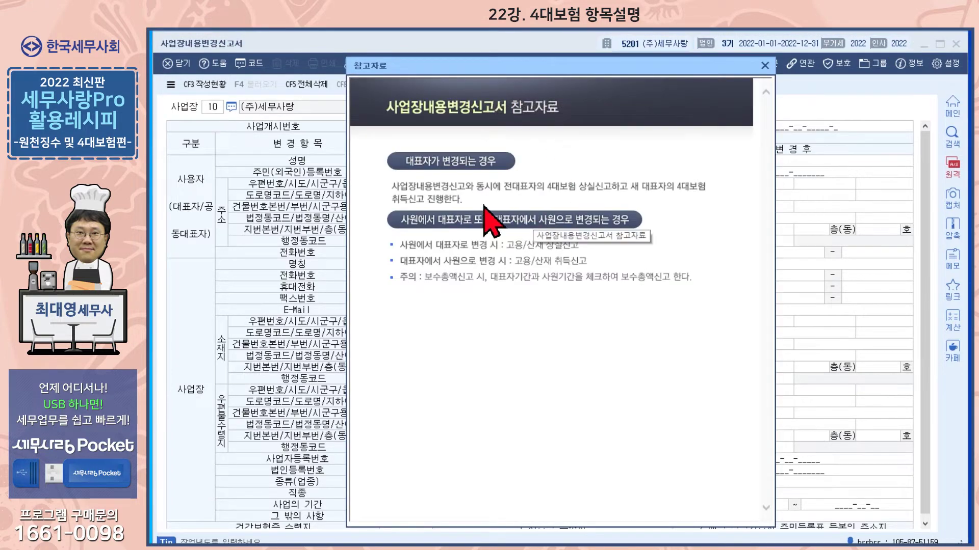
pyautogui.click(765, 65)
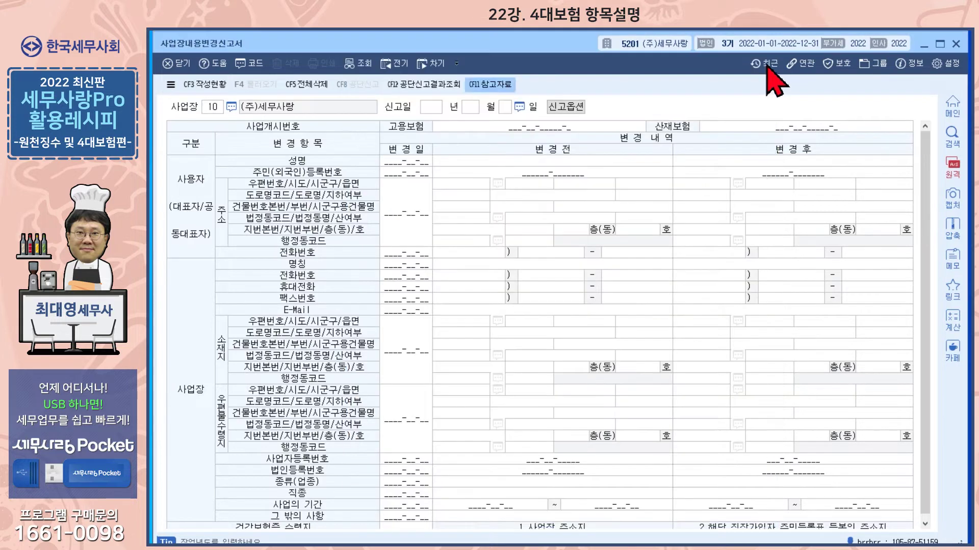
# Load the saved change report of workplace 10 dated 2022-12-01 from the 작성현황 list
pyautogui.click(207, 84)
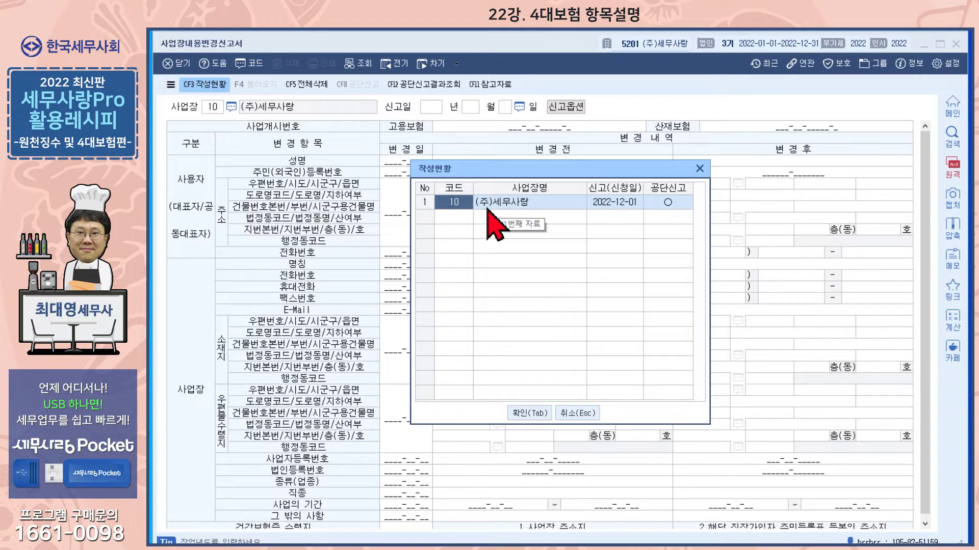
pyautogui.click(529, 413)
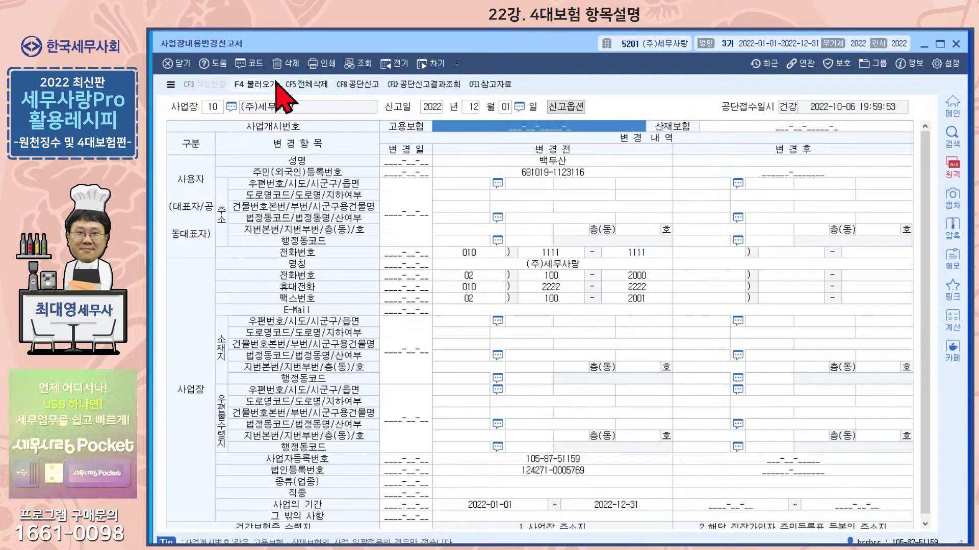
# Start reloading workplace 10's data into the report, cancel it, and preview the printed 사업장내용변경신고서
pyautogui.click(259, 85)
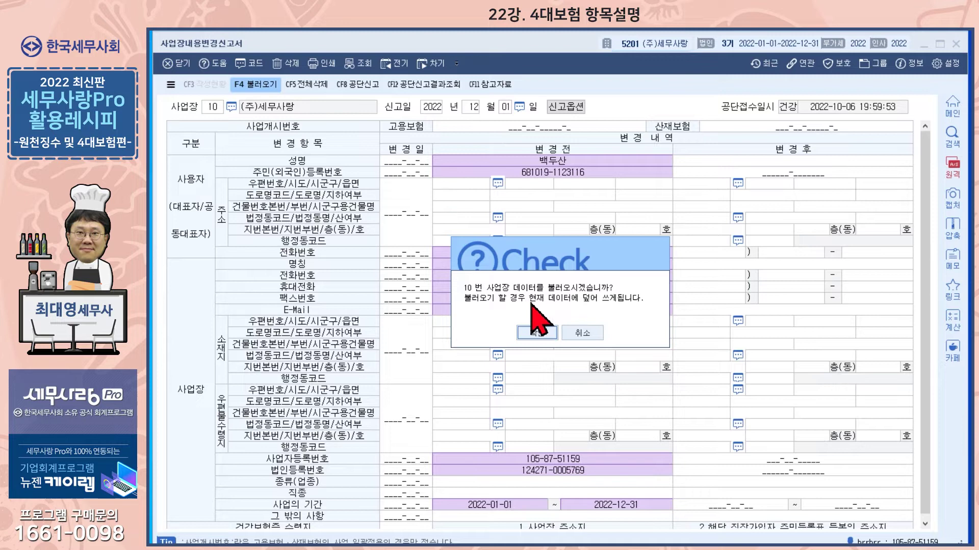
pyautogui.click(582, 333)
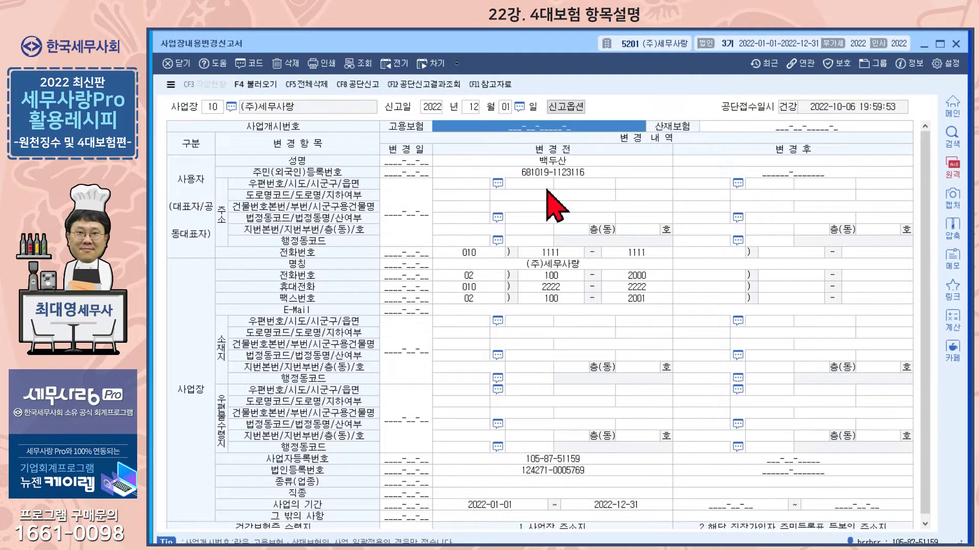
pyautogui.click(749, 161)
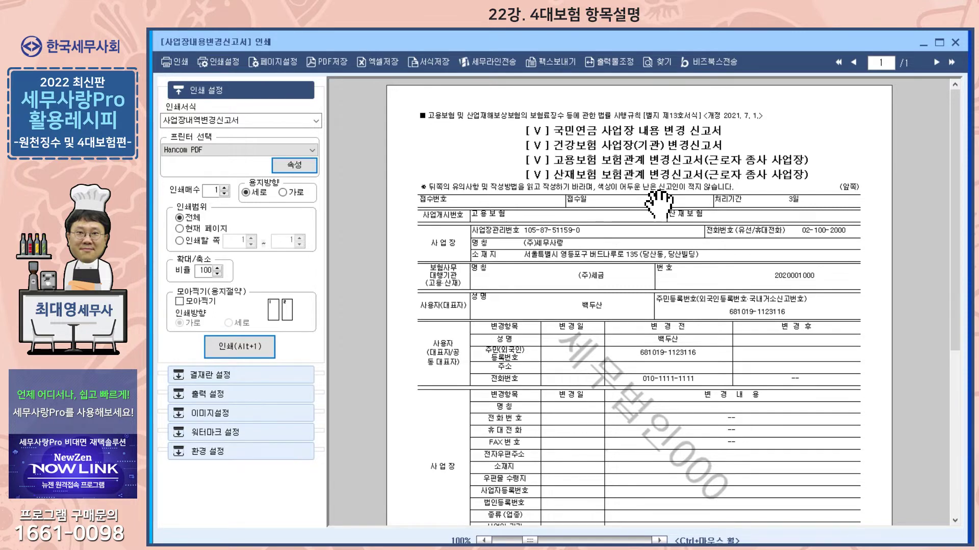
# Read the previewed 사업장내용변경신고서 through to the end of the page and close the preview
pyautogui.scroll(-3, 659, 204)
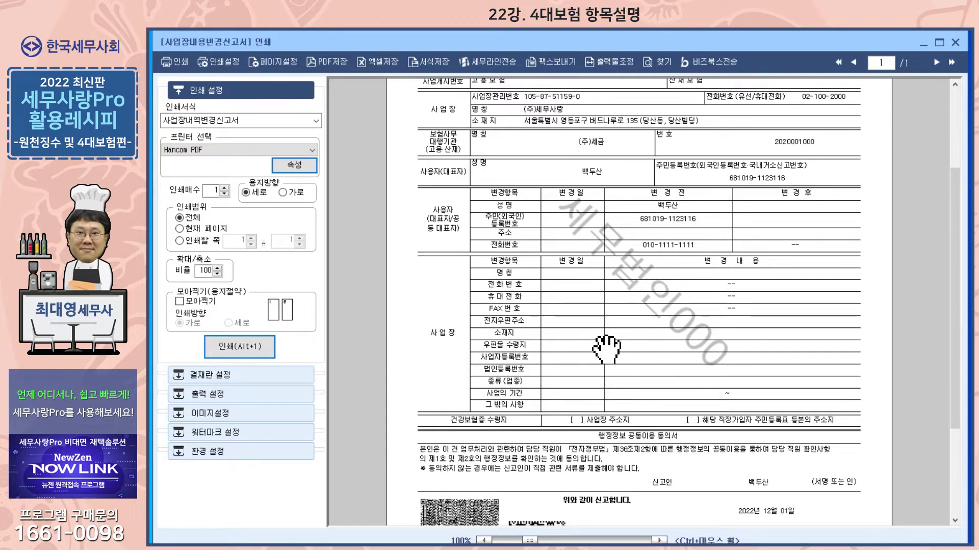
pyautogui.scroll(-3, 655, 349)
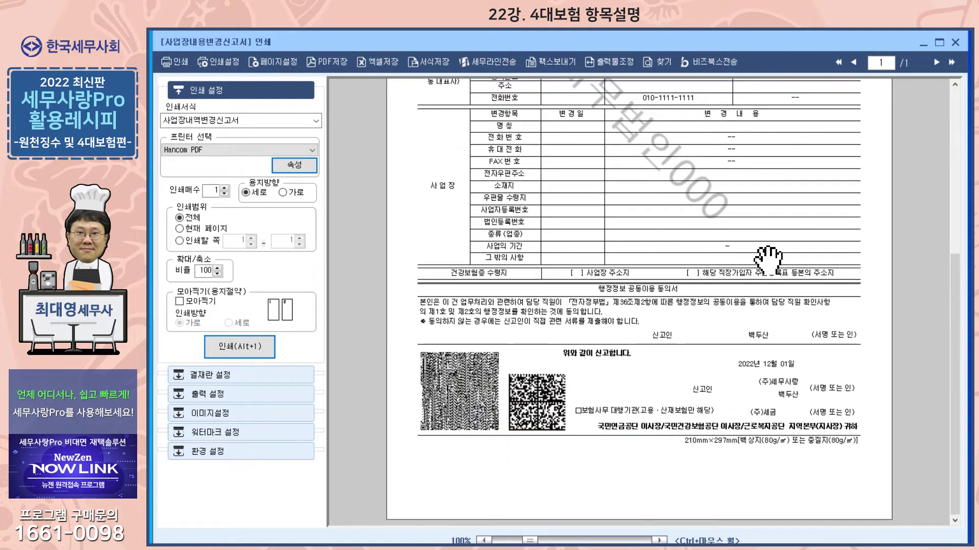
pyautogui.click(955, 44)
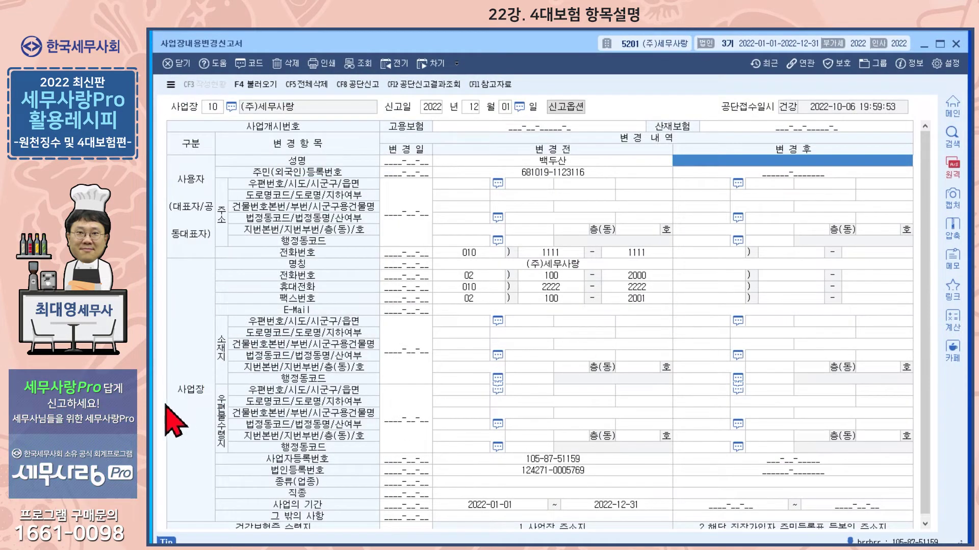
# Step through the report's entry fields to the 소재지 address rows in the 변경 전 column
pyautogui.press('Return')
pyautogui.press('Return')
pyautogui.press('Return')
pyautogui.press('Return')
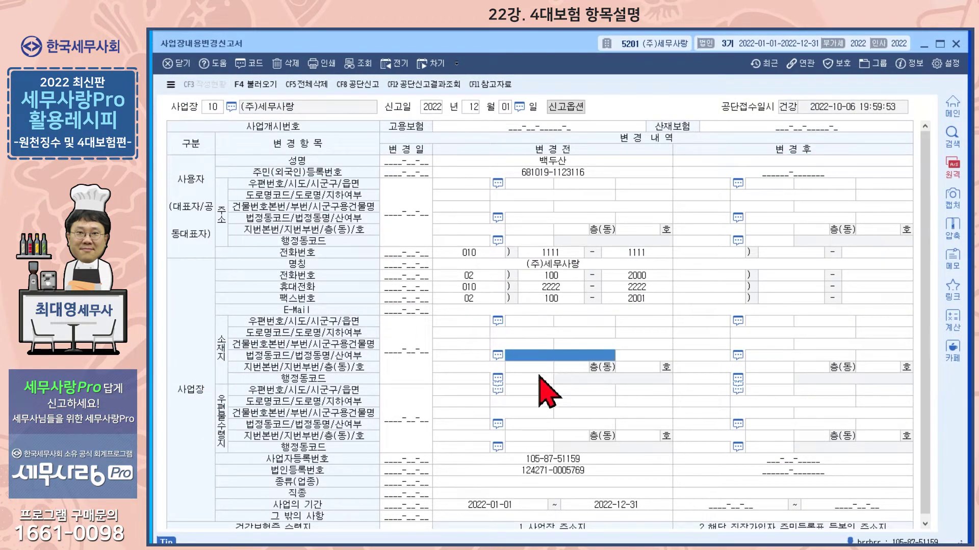
pyautogui.click(560, 345)
pyautogui.click(532, 321)
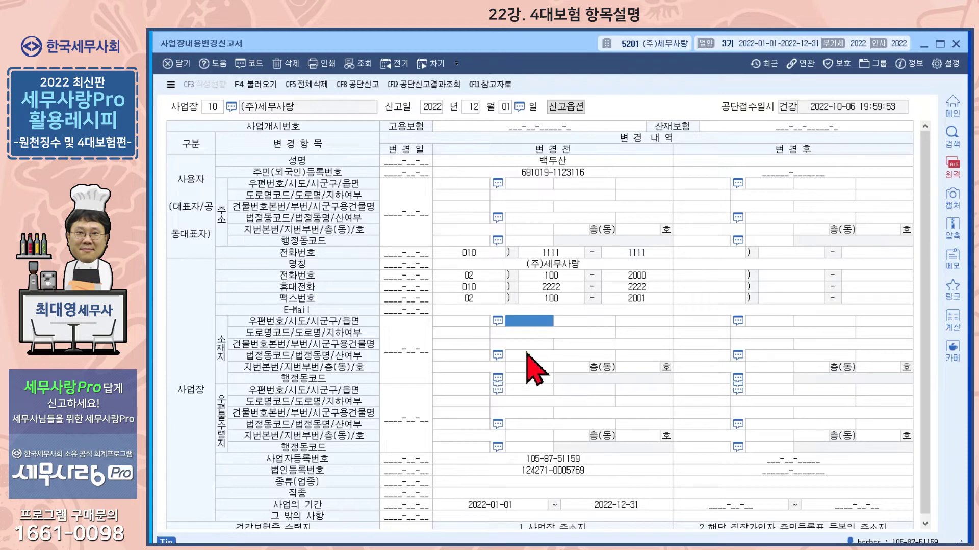
pyautogui.click(527, 355)
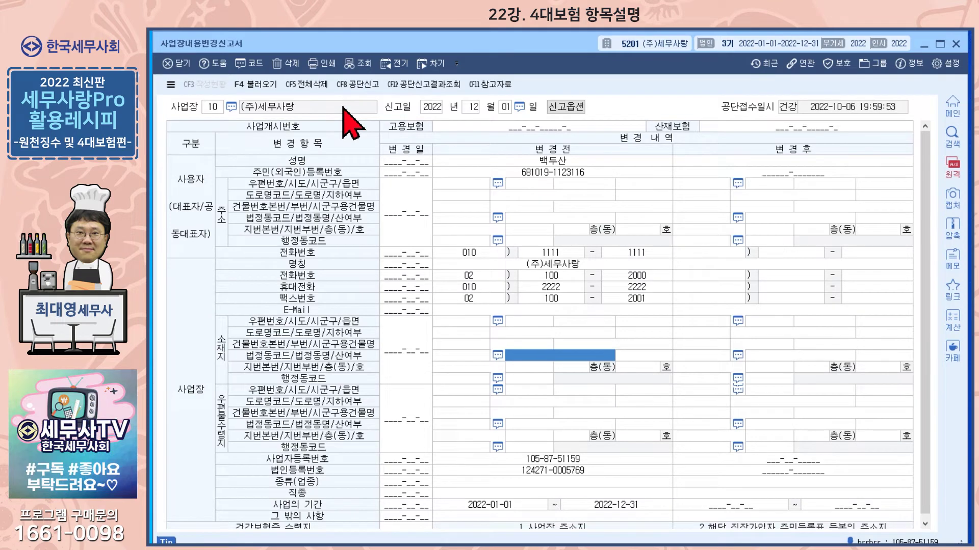
# Try filing the change report with 공단신고, and query the 공단신고결과조회 page for 2022-10-01 to 2022-10-09
pyautogui.click(360, 85)
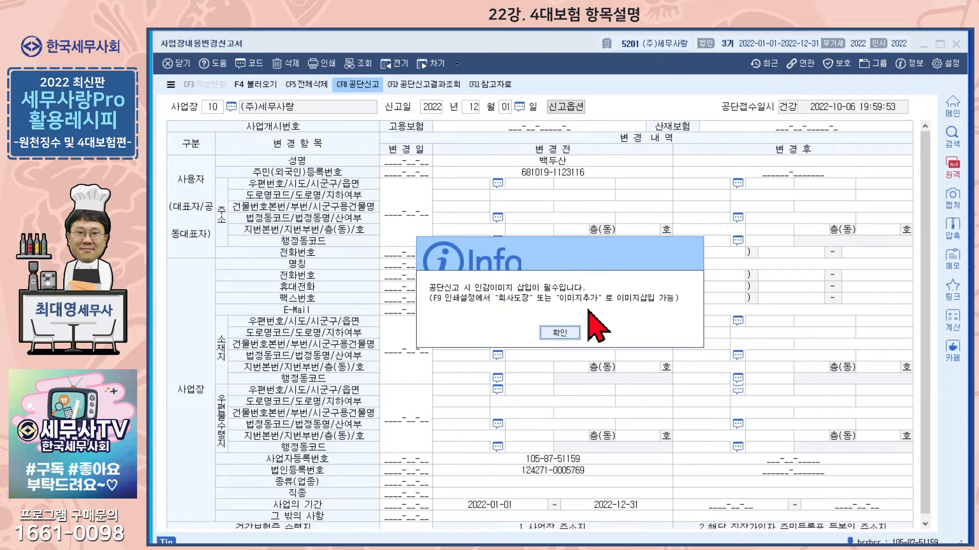
pyautogui.click(561, 333)
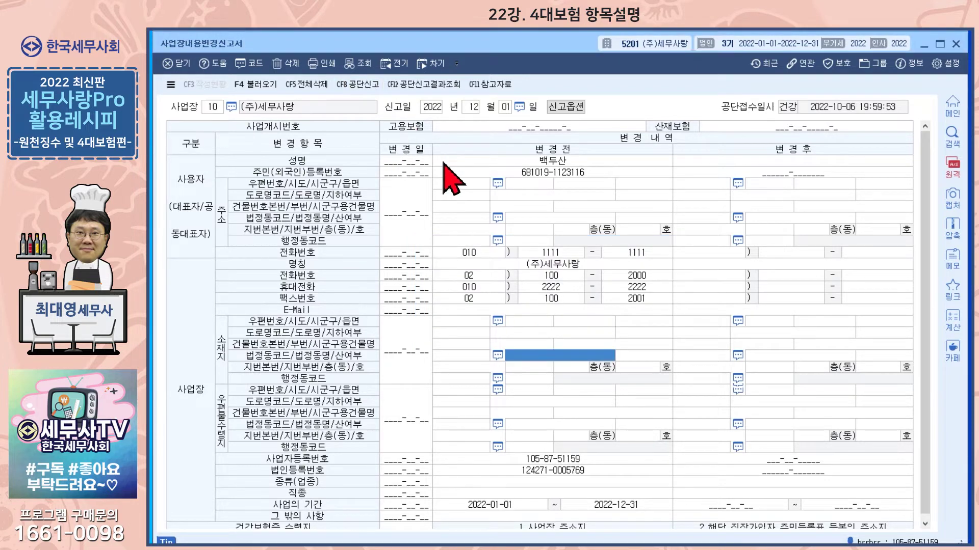
pyautogui.click(432, 85)
pyautogui.click(564, 326)
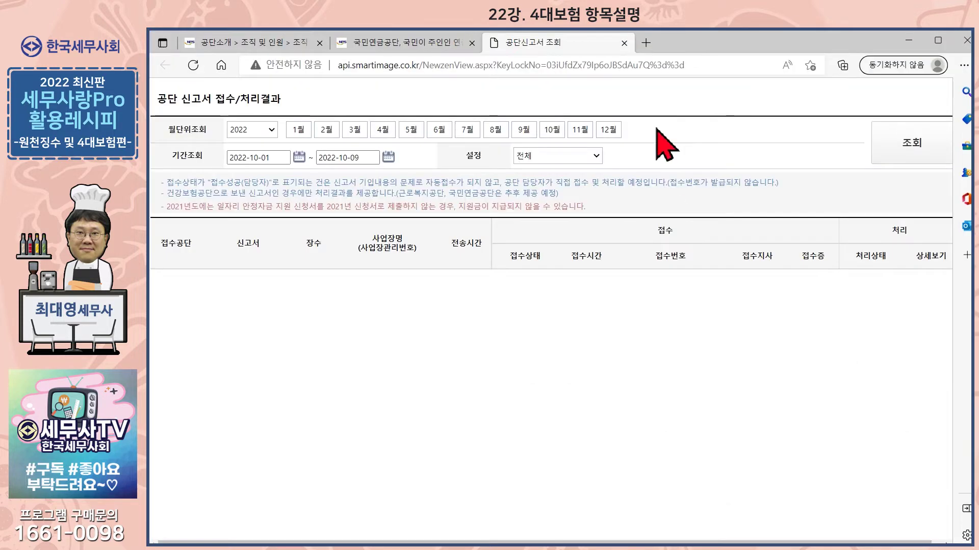
pyautogui.click(911, 153)
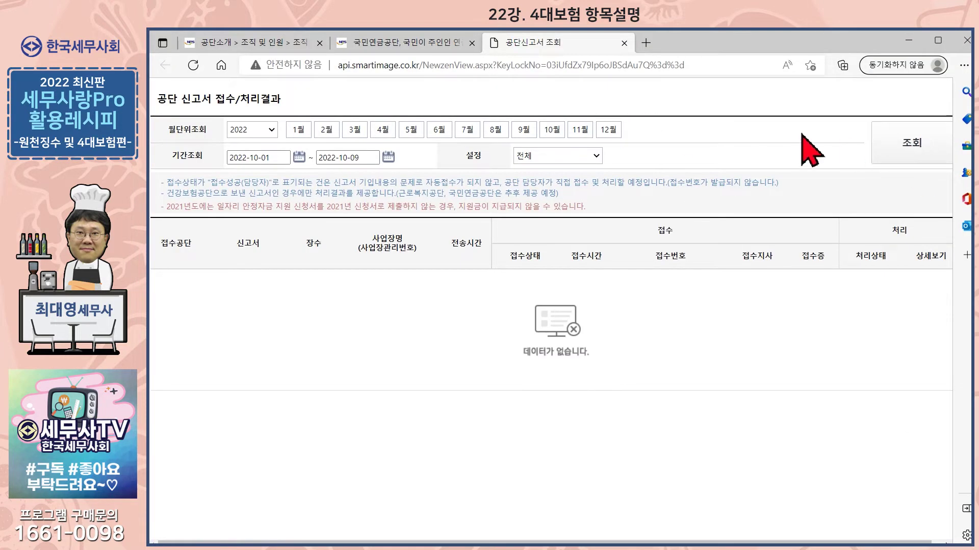
pyautogui.click(909, 40)
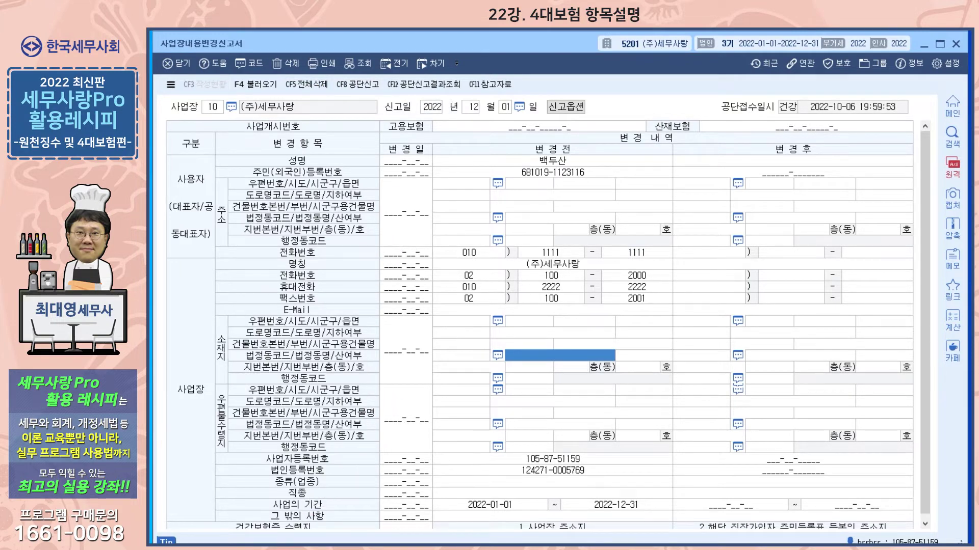
# Close the change report and view the 사업장가입신고서, 사업장탈퇴신고서 and 사업장등록 screens, closing each one
pyautogui.press('Escape')
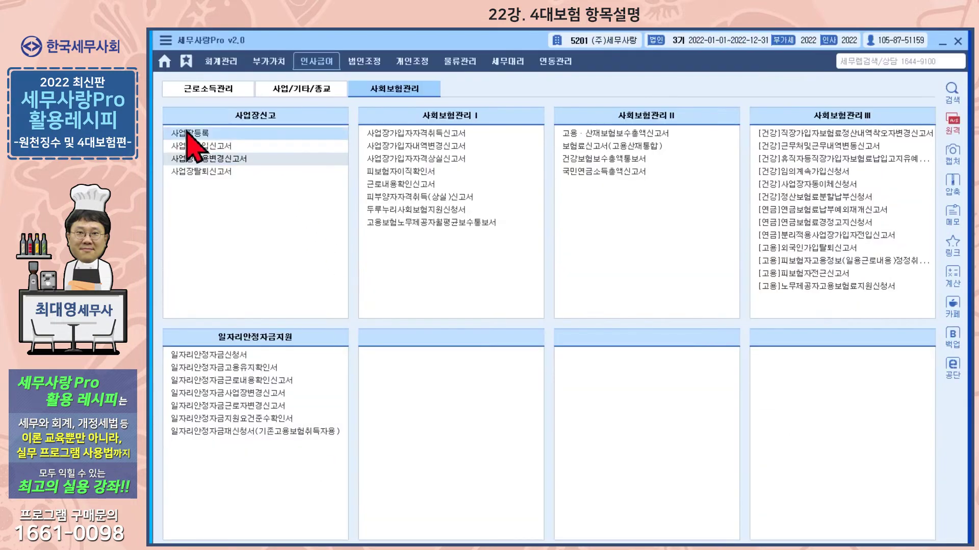
pyautogui.click(204, 146)
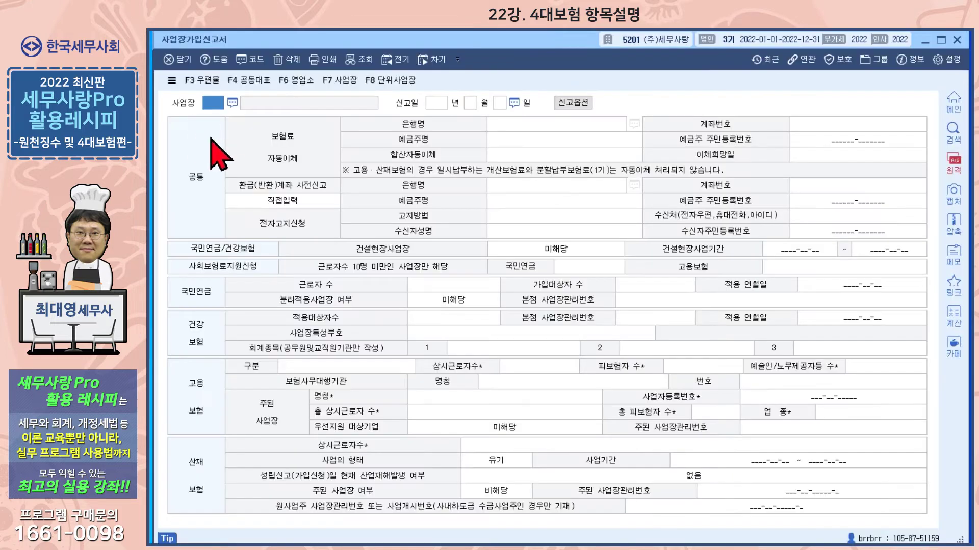
pyautogui.click(957, 40)
pyautogui.click(204, 171)
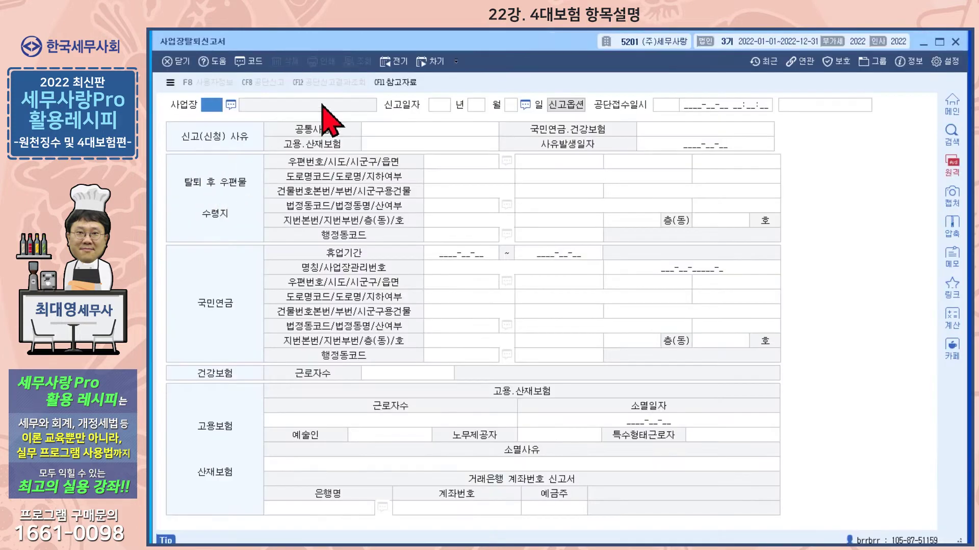
pyautogui.click(956, 42)
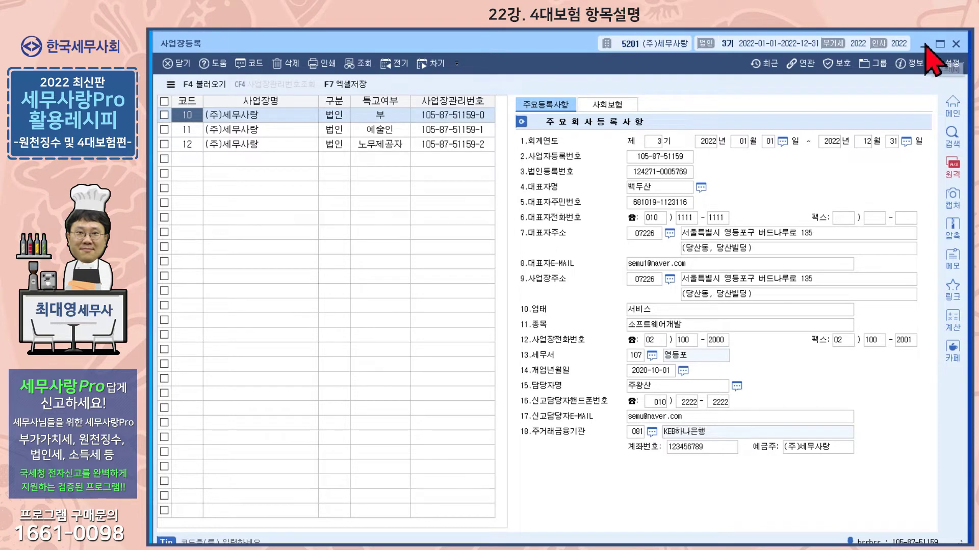
pyautogui.click(955, 45)
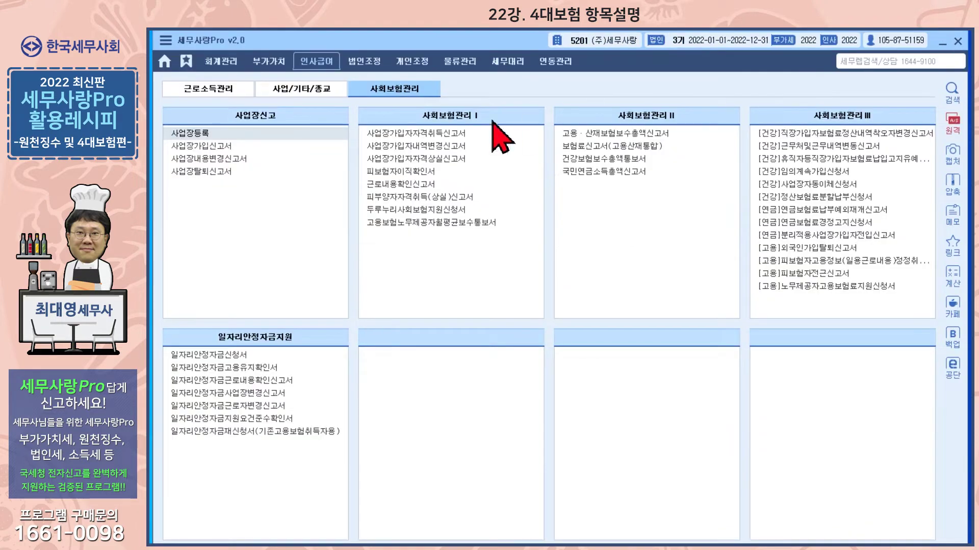
# Open 사업장내용변경신고서 for workplace 10 and read its 참고자료 on representative and employee status changes
pyautogui.click(224, 159)
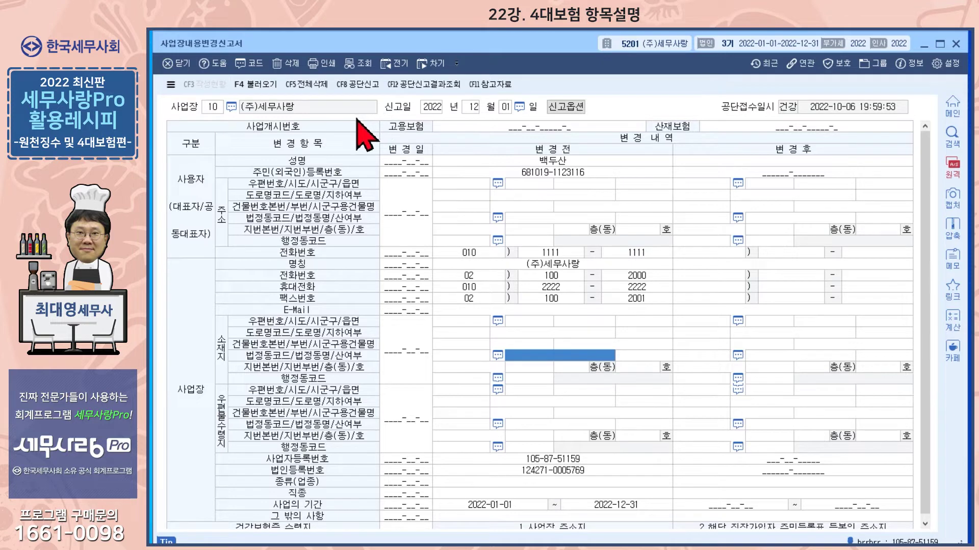
pyautogui.click(488, 85)
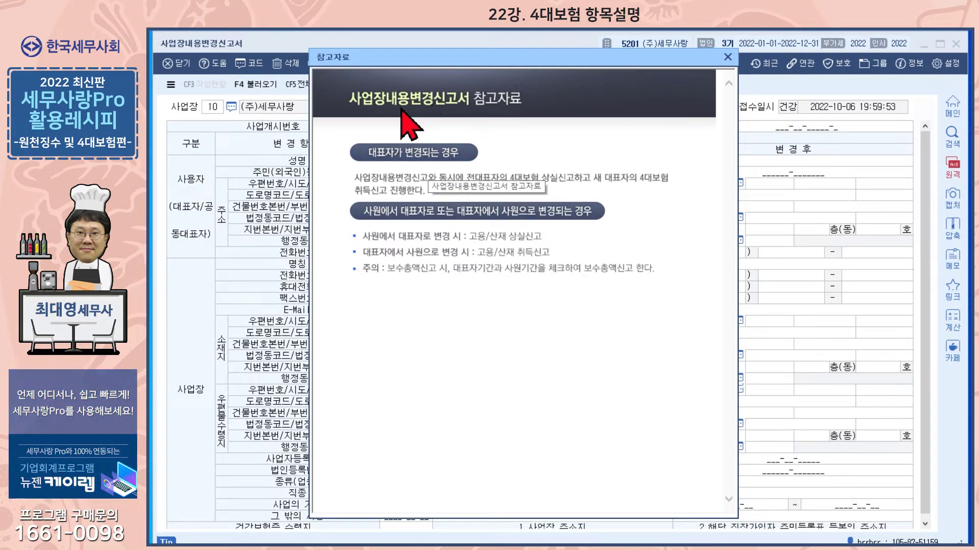
pyautogui.moveTo(478, 59); pyautogui.dragTo(466, 165)
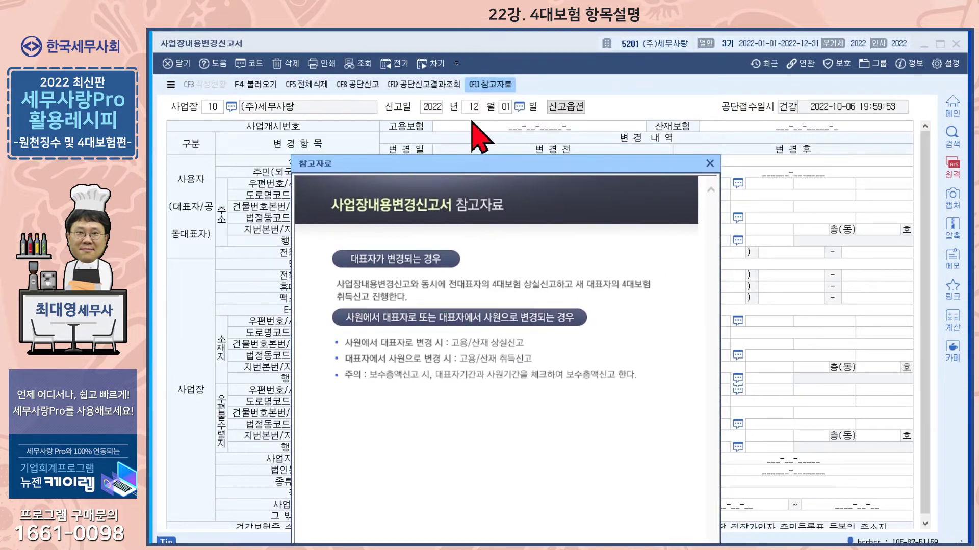
pyautogui.moveTo(526, 164); pyautogui.dragTo(531, 51)
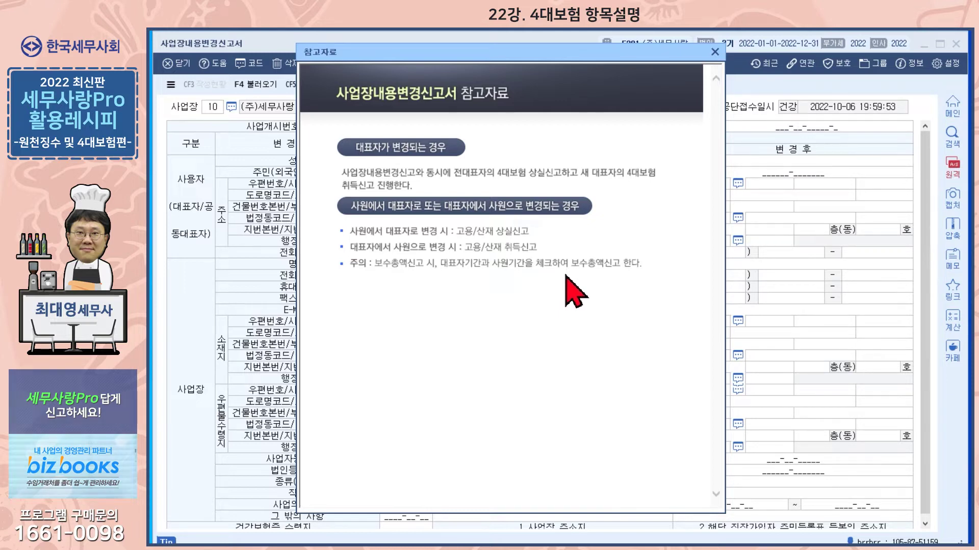
pyautogui.click(716, 52)
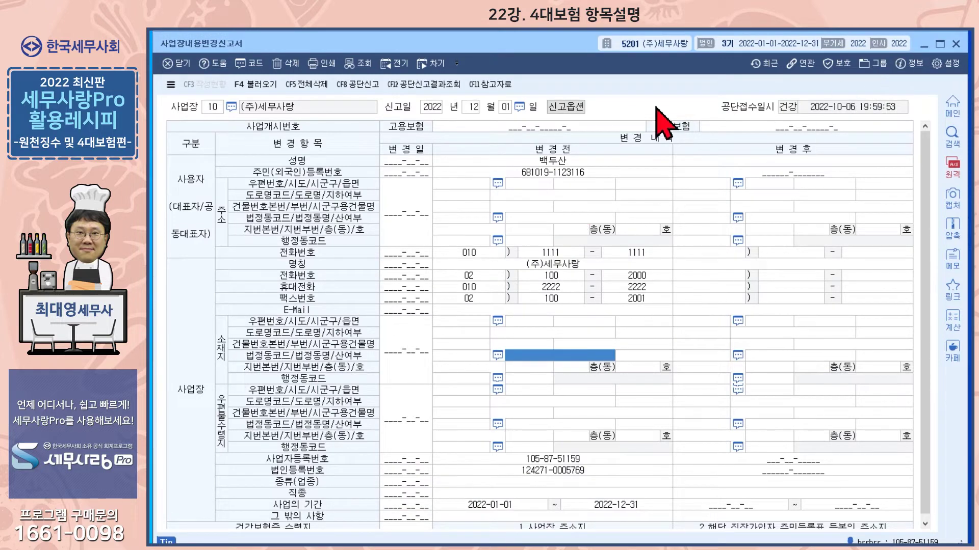
# Check the change report's 신고옵션 and its print preview, and close the report
pyautogui.click(560, 108)
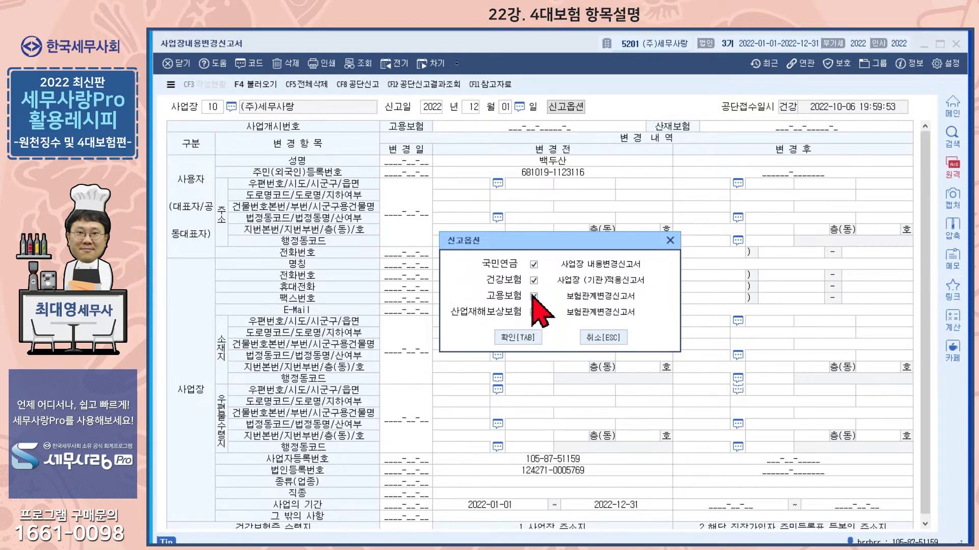
pyautogui.click(669, 241)
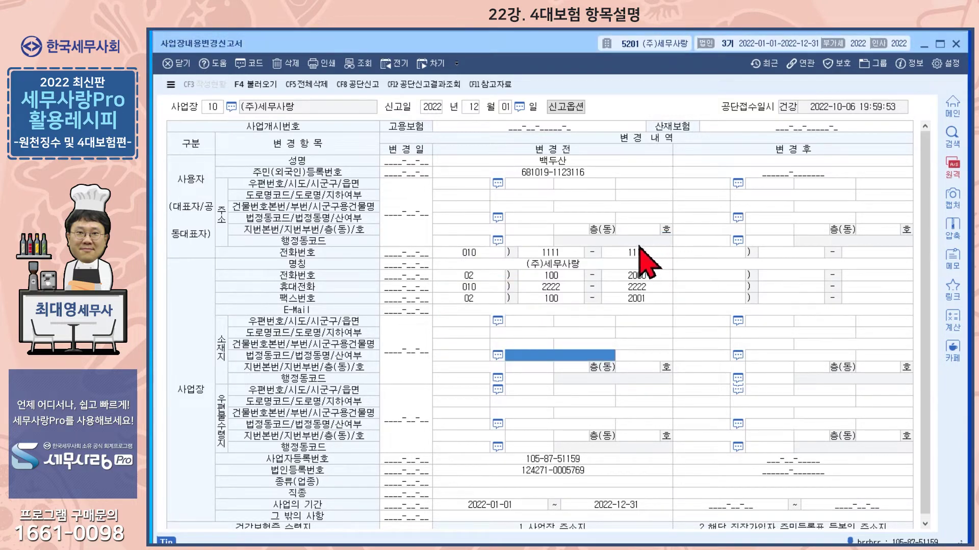
pyautogui.click(329, 76)
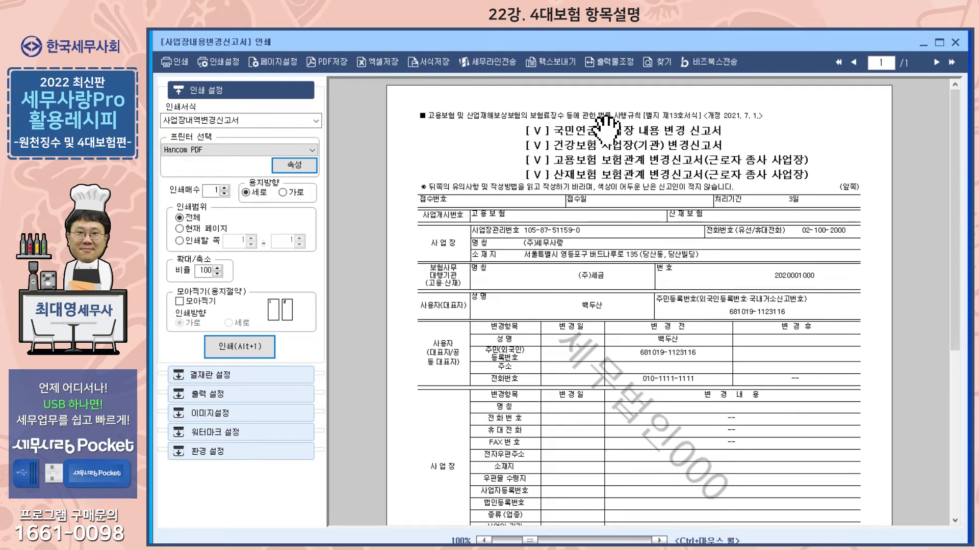
pyautogui.click(955, 43)
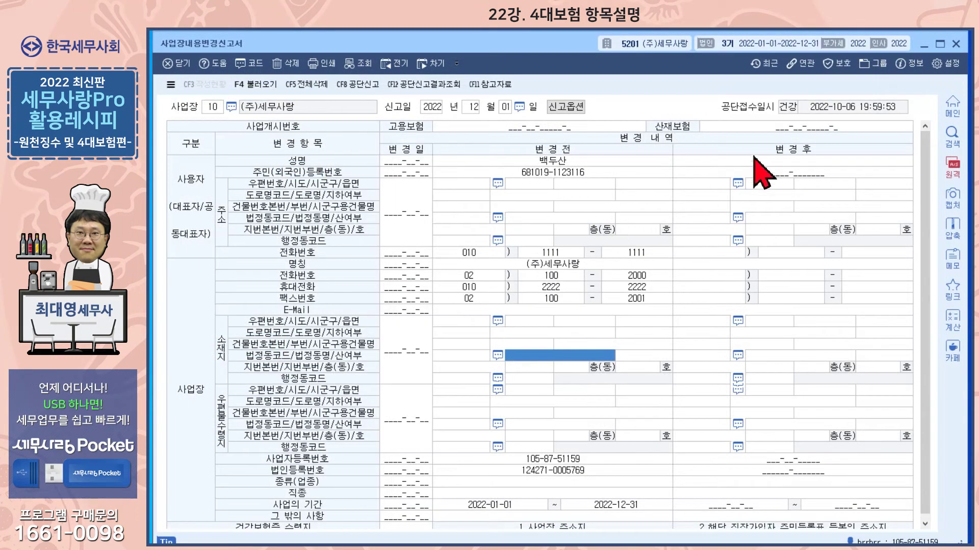
pyautogui.click(956, 43)
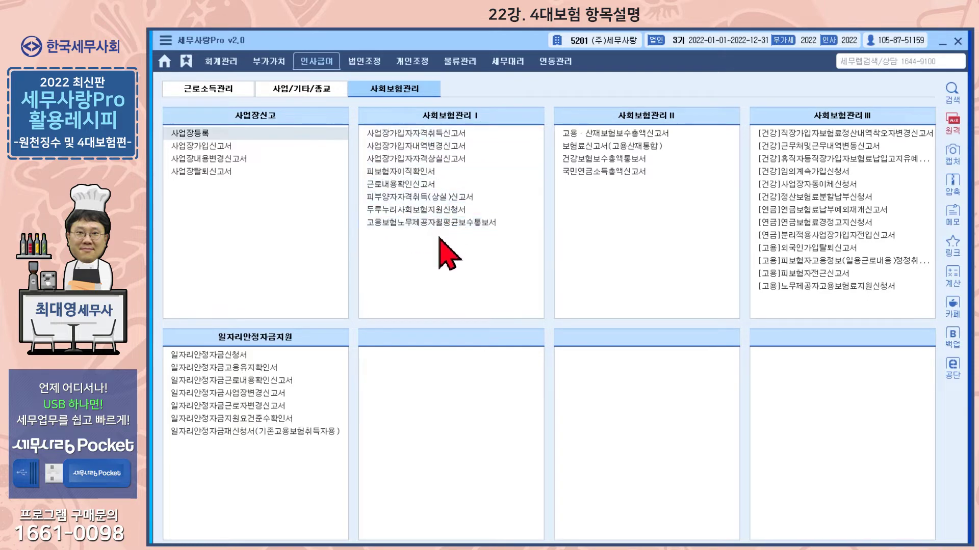
# Open 사업장가입자내역변경신고서 for workplace 10 and load the saved report dated 2022-12-01 from 작성현황
pyautogui.click(402, 149)
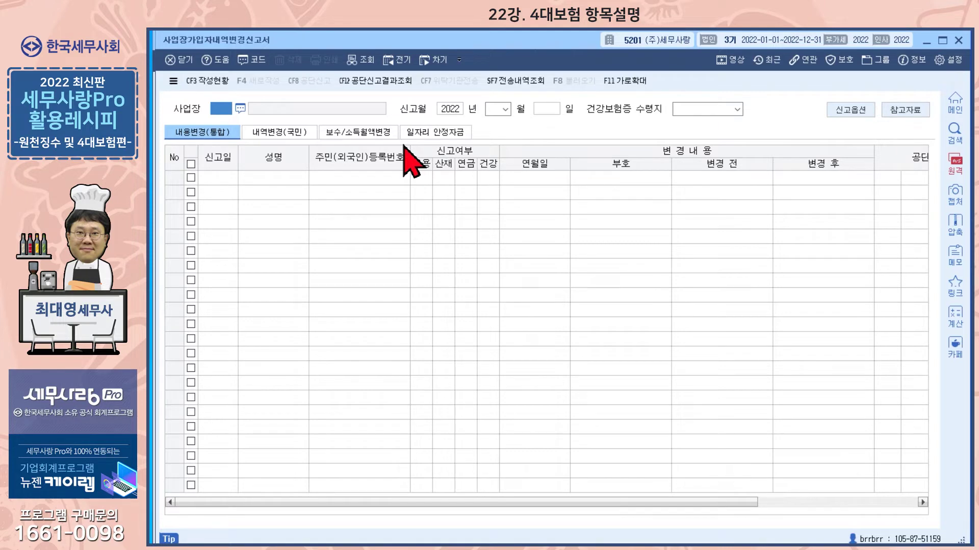
pyautogui.press('F2')
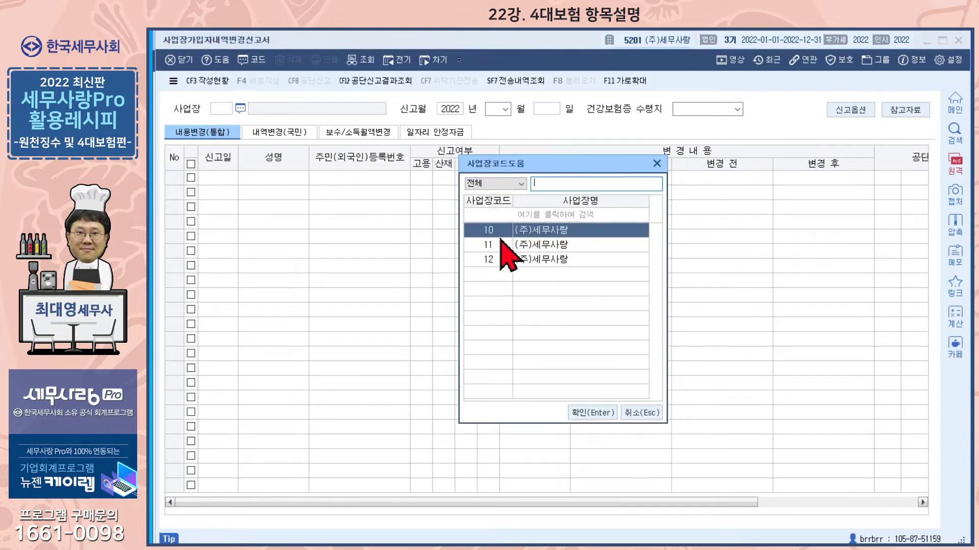
pyautogui.doubleClick(546, 232)
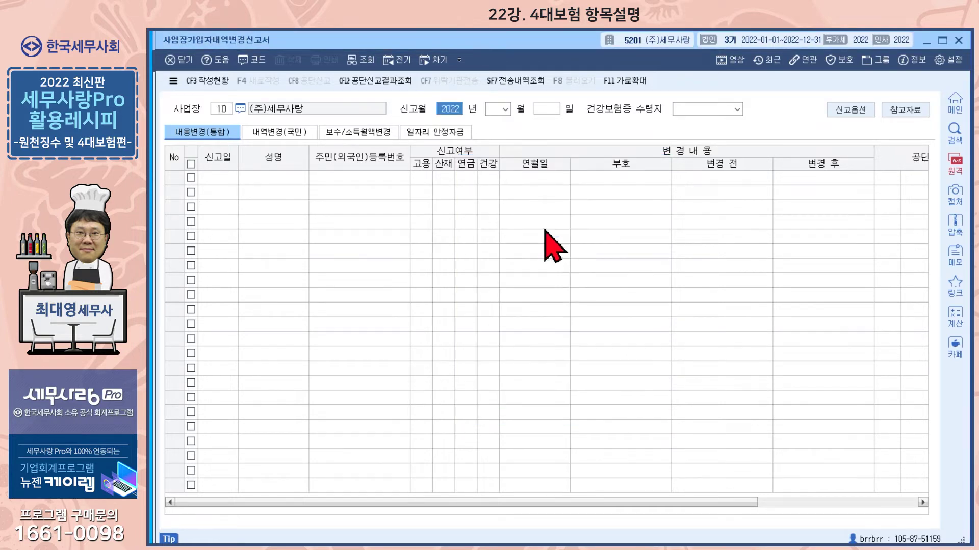
pyautogui.press('Return')
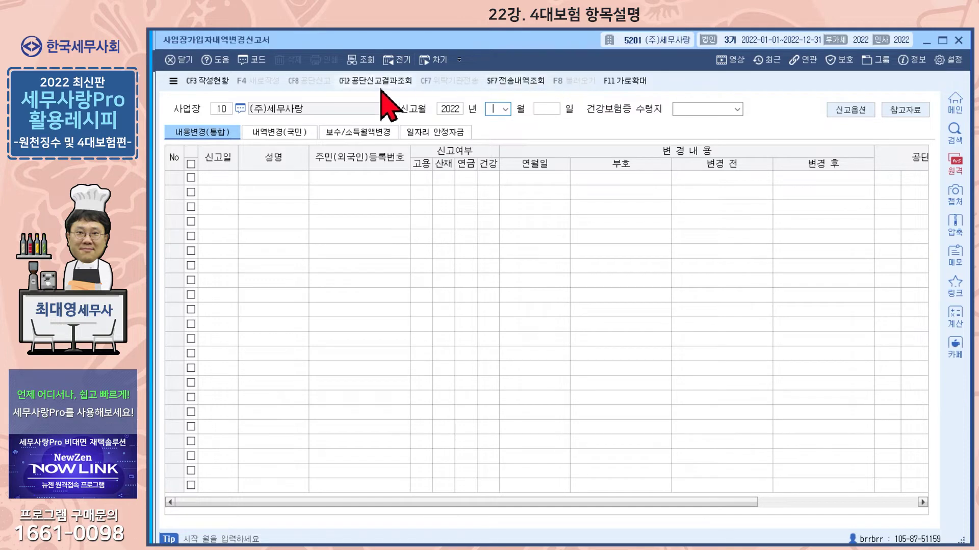
pyautogui.click(205, 80)
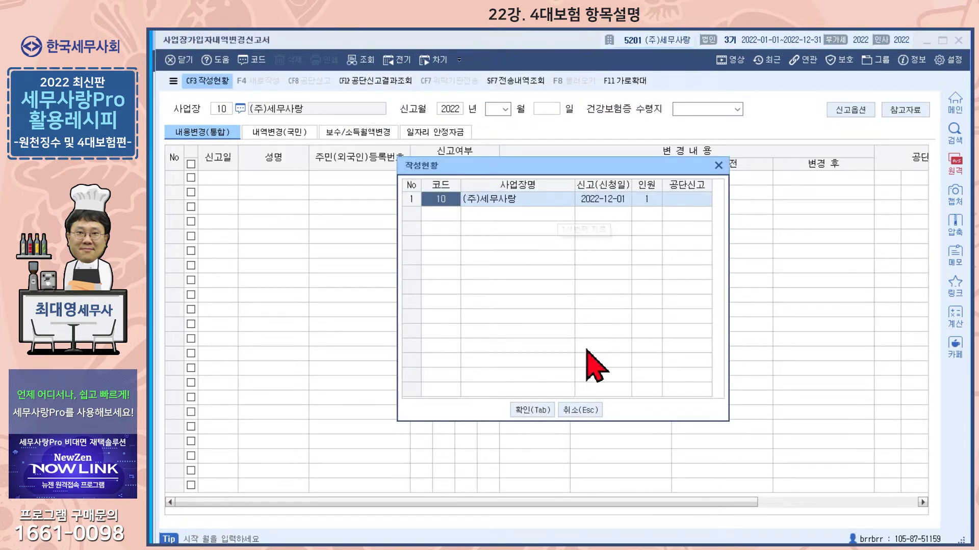
pyautogui.click(543, 409)
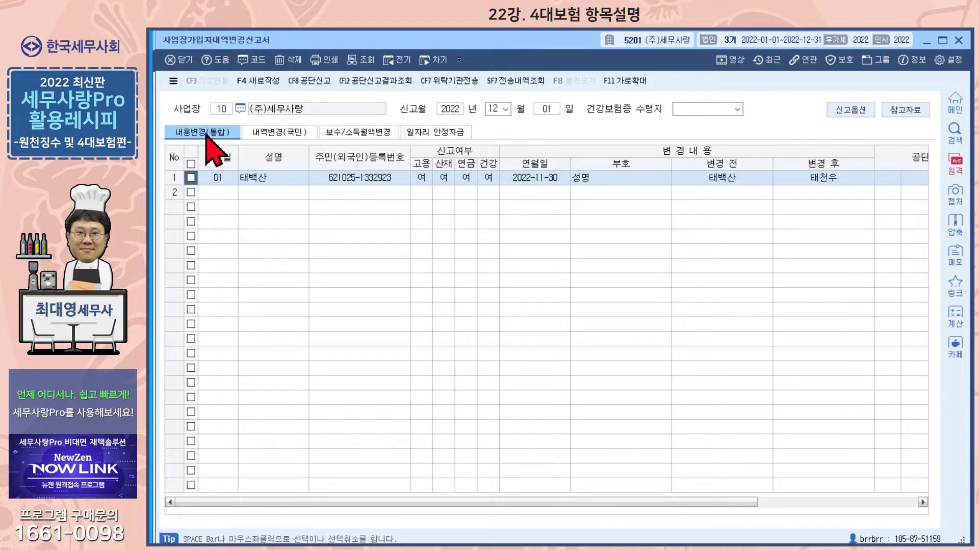
# View the 내역변경(국민), 보수/소득월액변경 and 일자리 안정자금 sections, and return to 내용변경(통합)
pyautogui.click(280, 136)
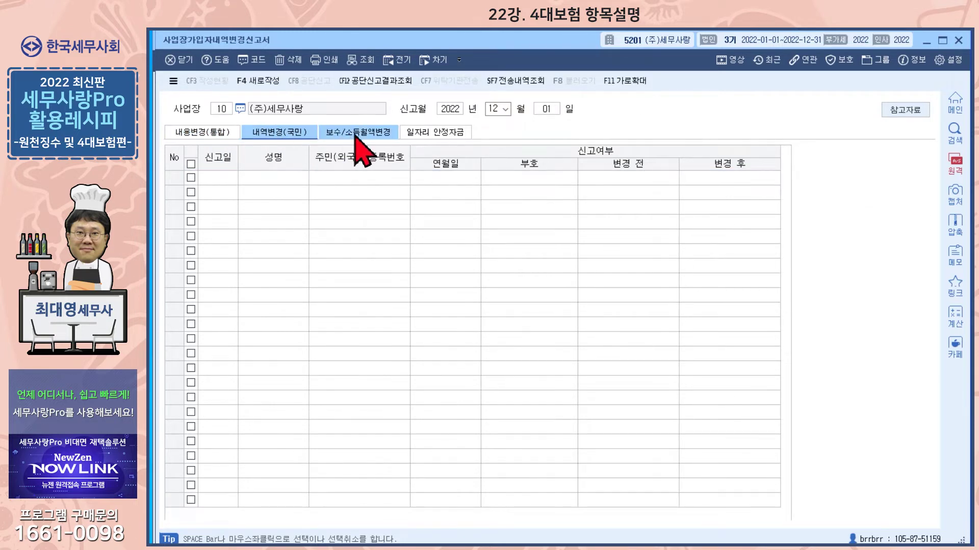
pyautogui.click(356, 134)
pyautogui.click(419, 134)
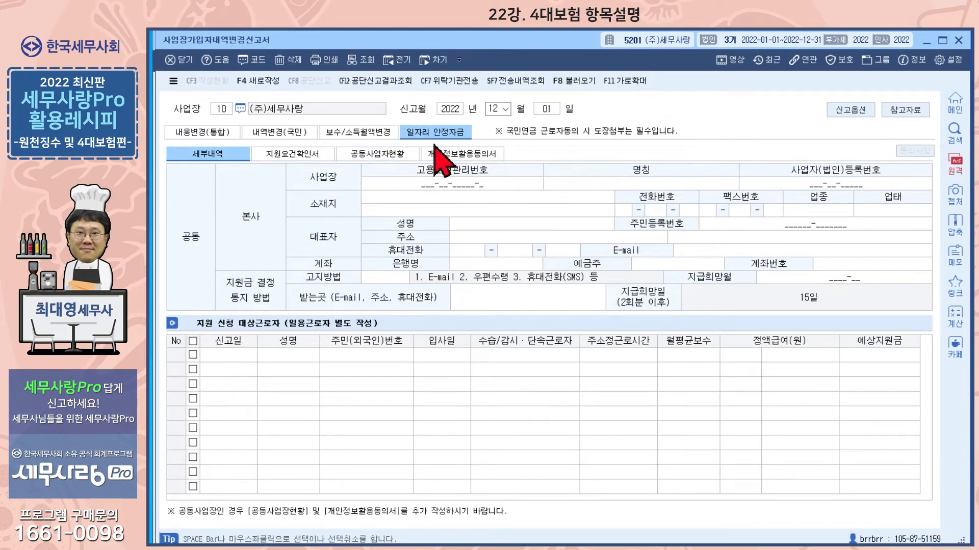
pyautogui.click(222, 133)
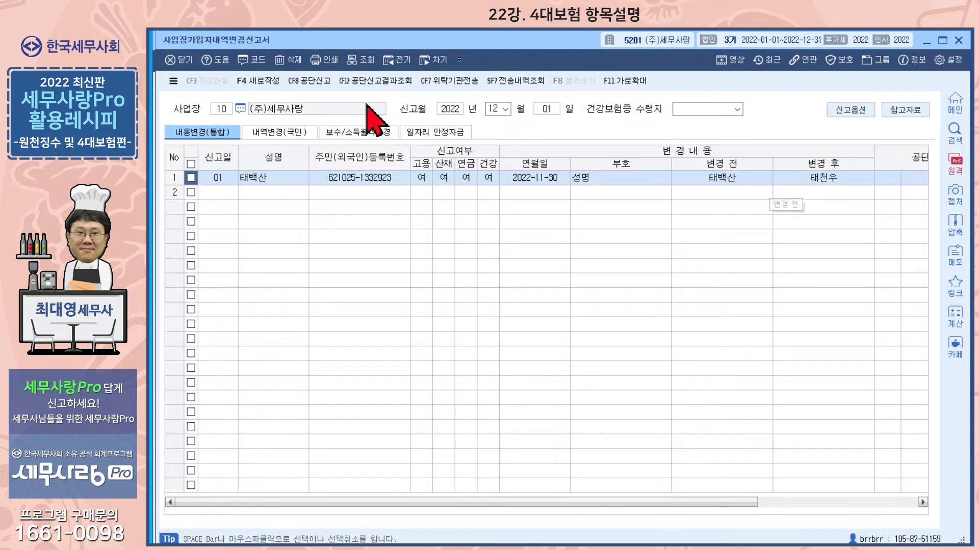
# Try 공단신고 for the member change report, and view 내역변경(국민) and 보수/소득월액변경 before returning to 내용변경(통합)
pyautogui.click(299, 85)
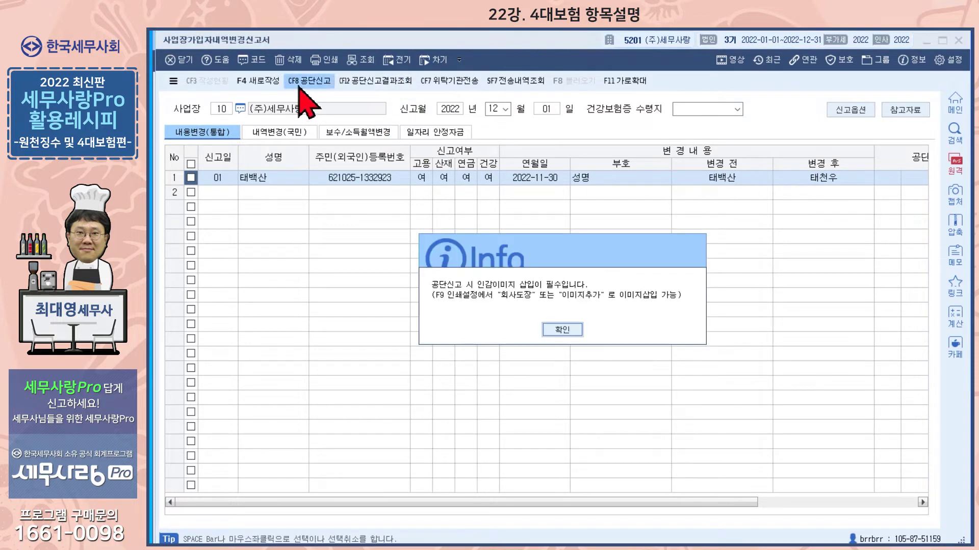
pyautogui.click(564, 329)
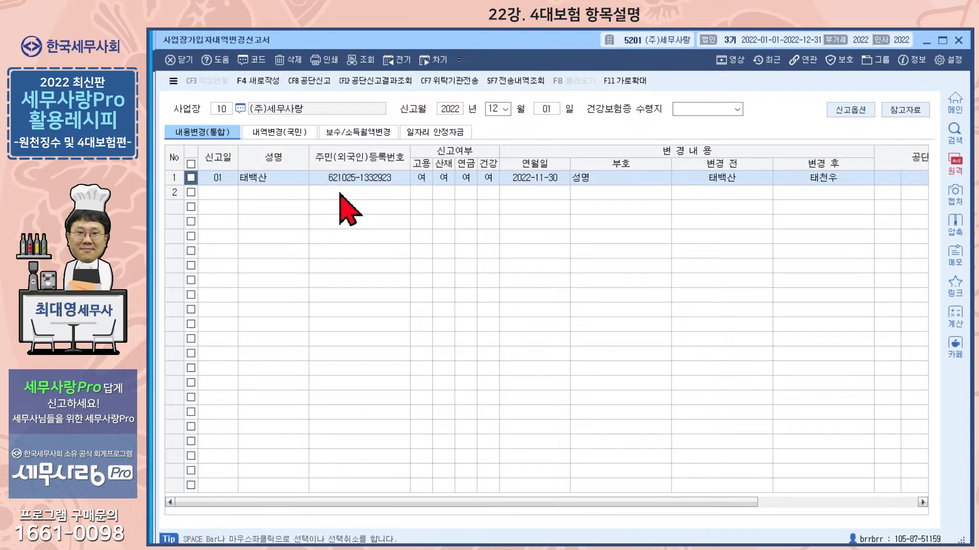
pyautogui.click(278, 133)
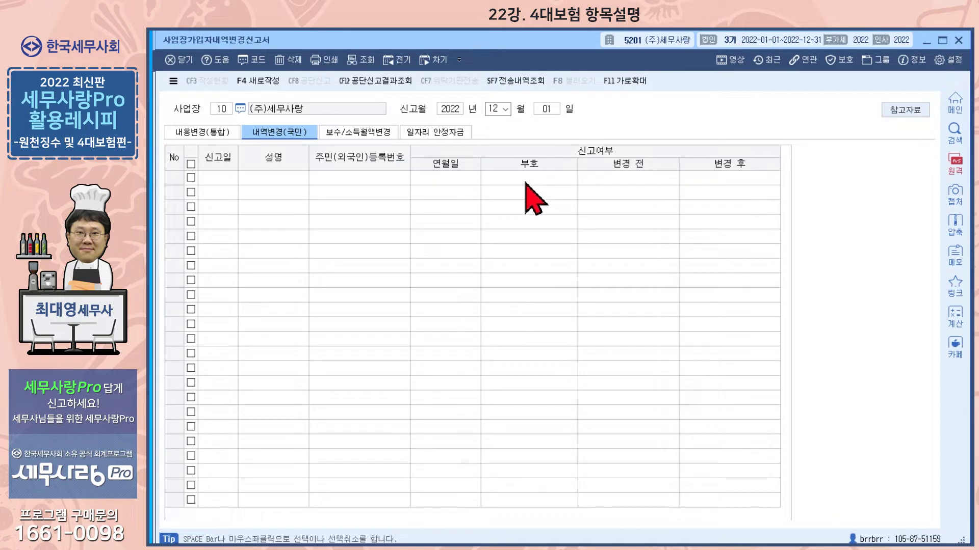
pyautogui.click(357, 134)
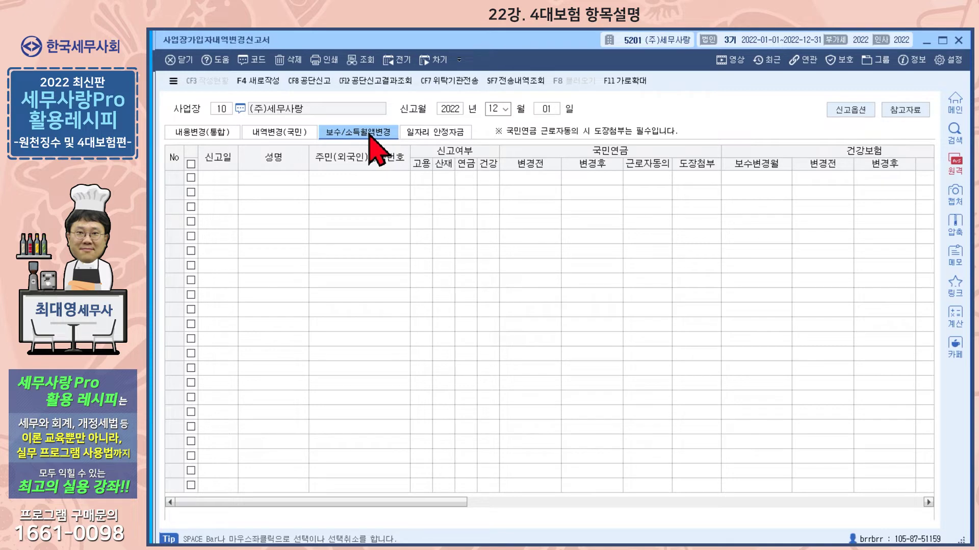
pyautogui.click(207, 134)
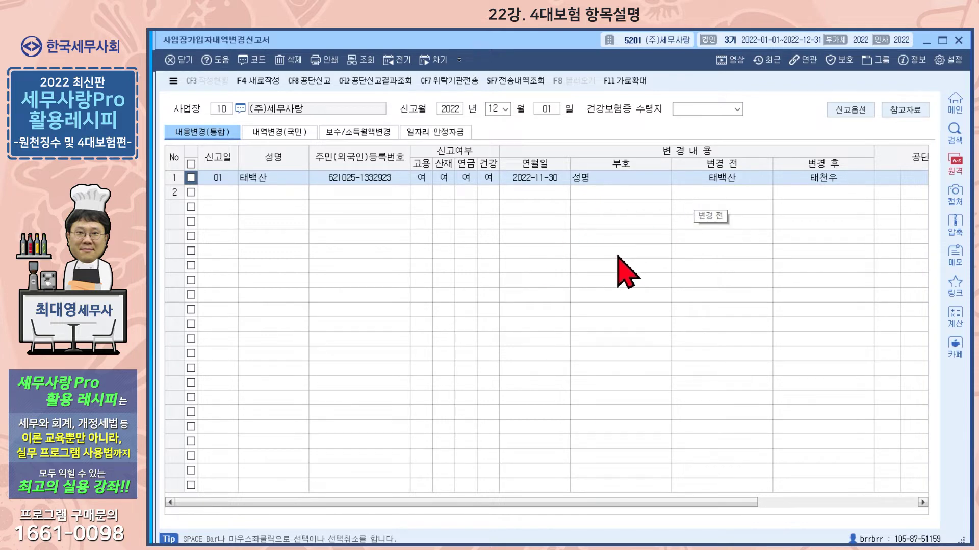
# Check the member change report's print preview and the available 부호 choices for the listed change
pyautogui.click(324, 60)
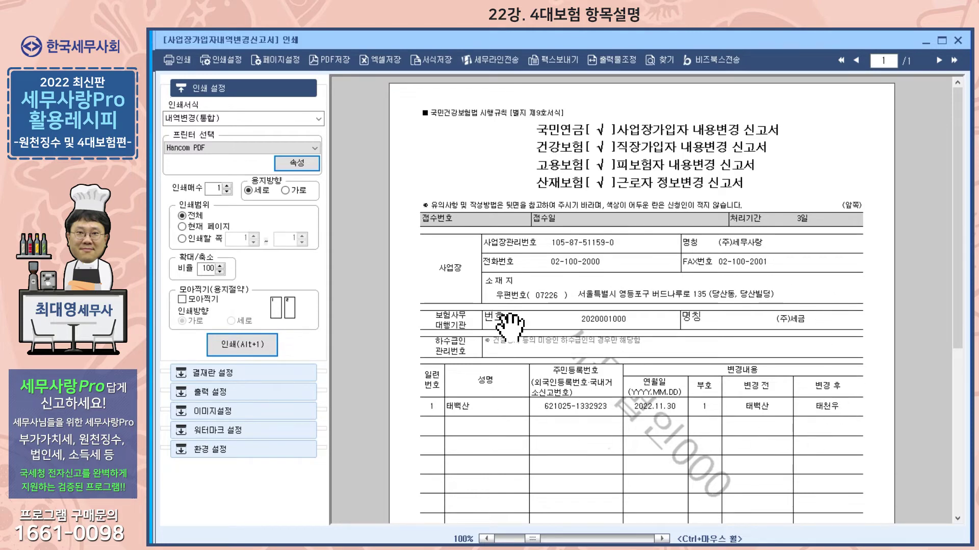
pyautogui.click(952, 40)
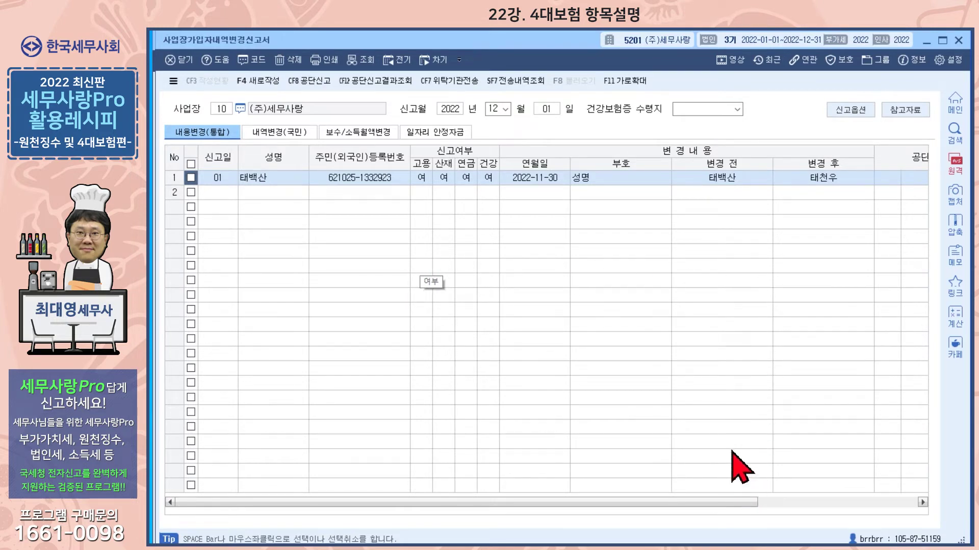
pyautogui.click(596, 178)
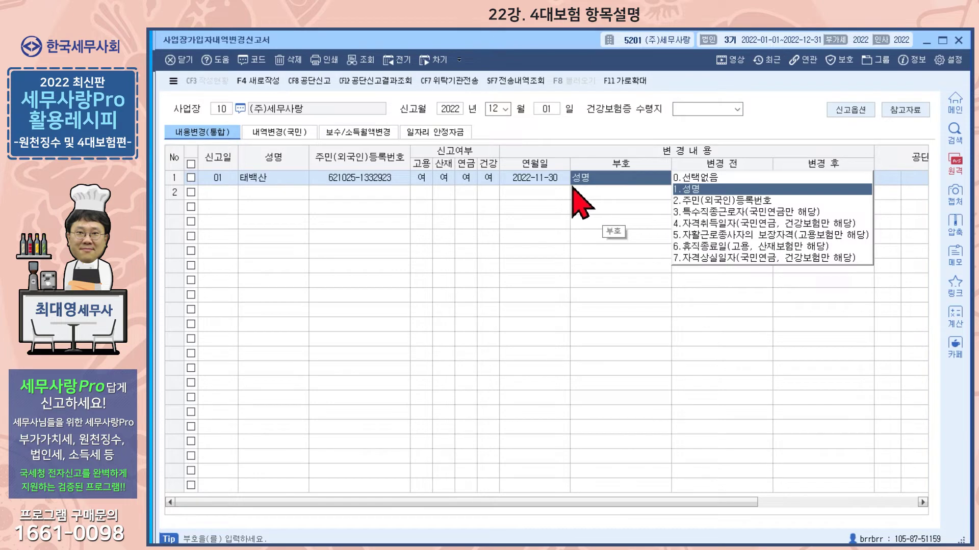
pyautogui.click(520, 179)
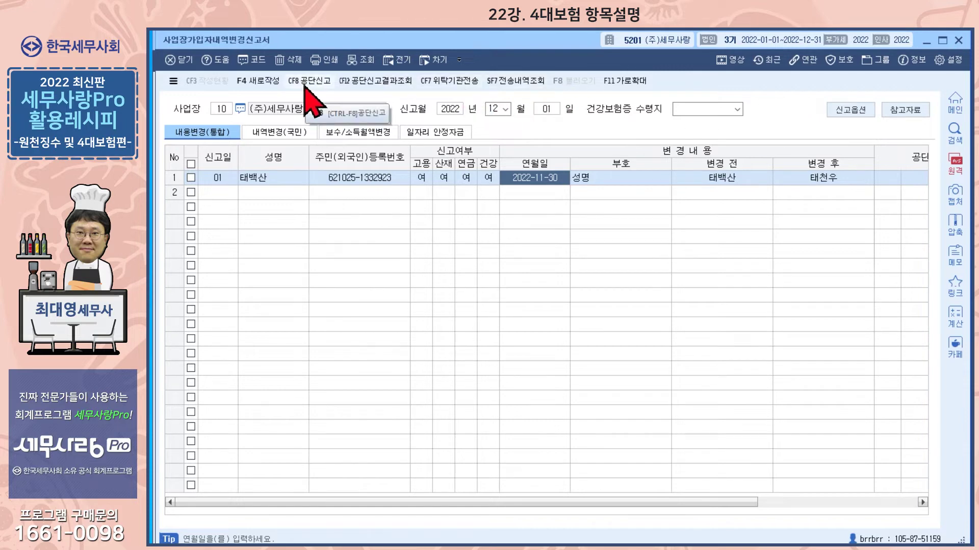
# Check the member change report's 신고옵션 and its 참고자료 on 4대보험 자격 취득/상실 신고, and close the report
pyautogui.click(848, 115)
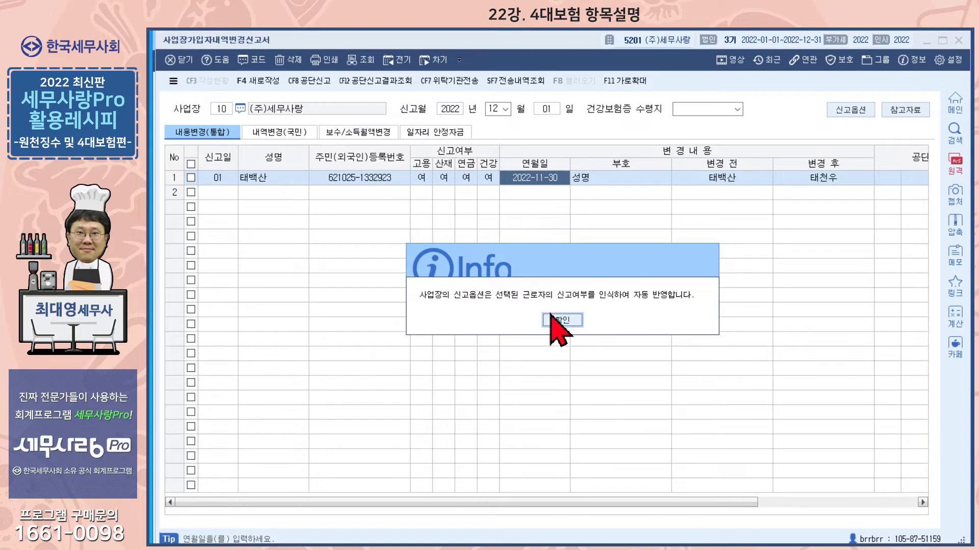
pyautogui.click(564, 321)
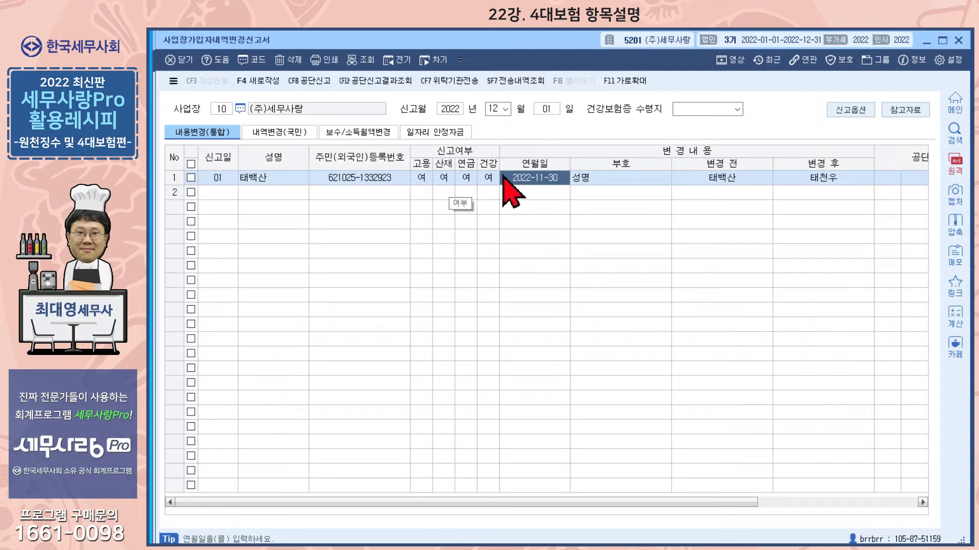
pyautogui.click(849, 110)
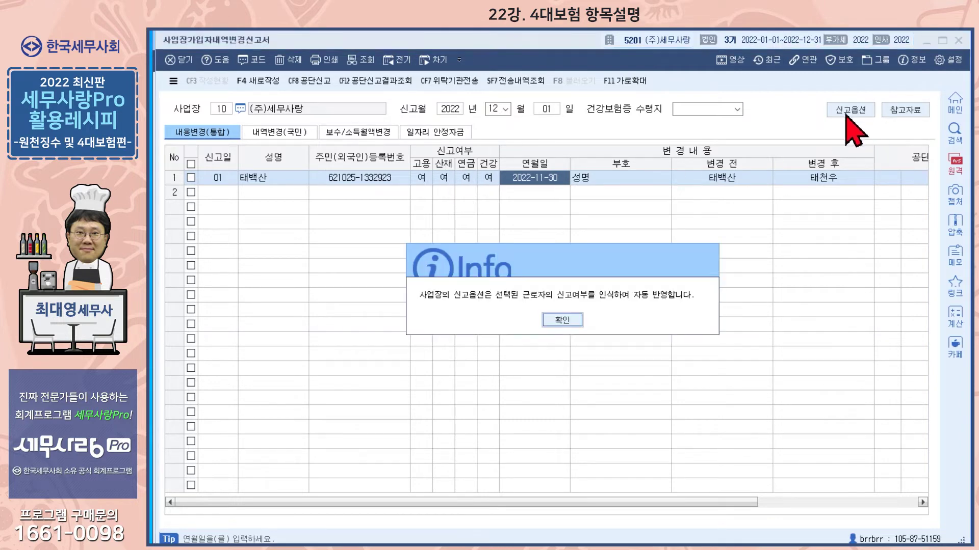
pyautogui.click(564, 320)
pyautogui.click(896, 116)
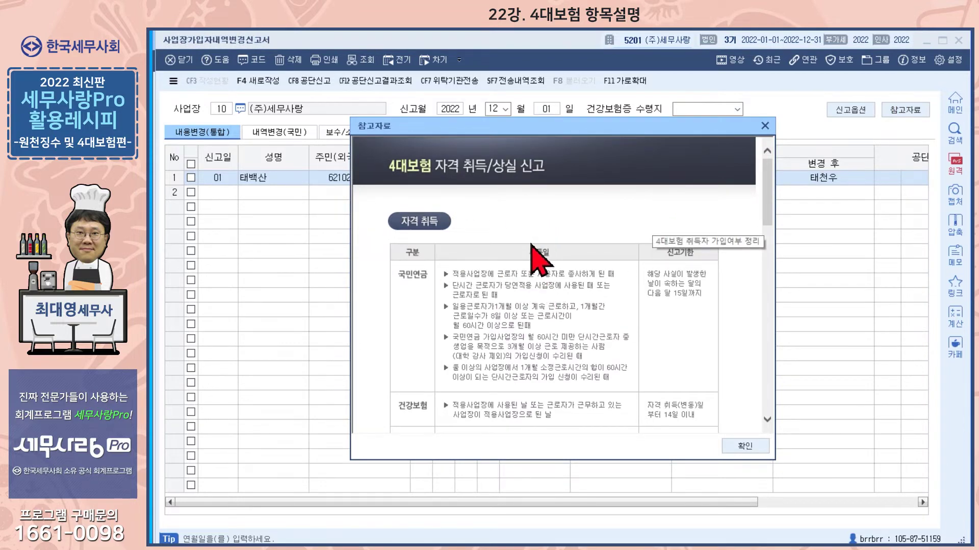
pyautogui.click(765, 125)
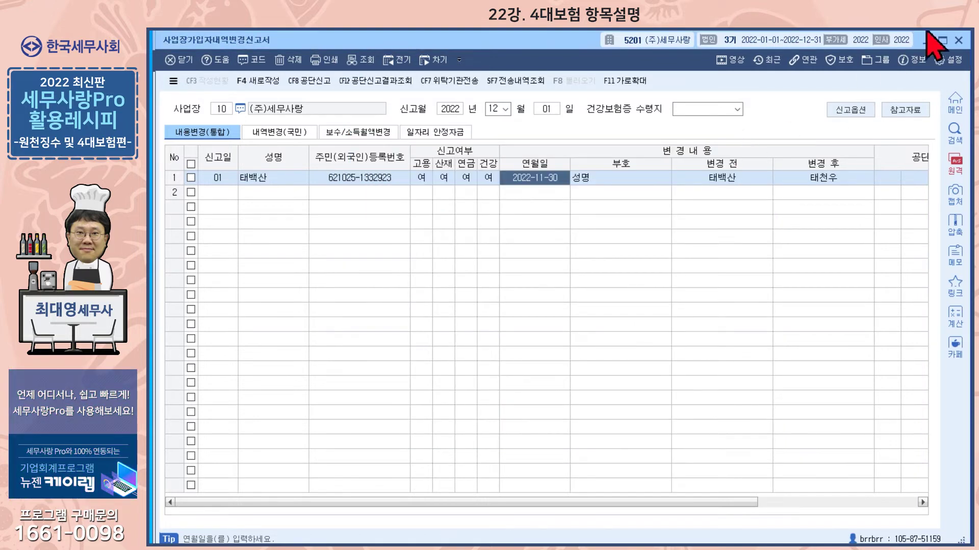
pyautogui.click(958, 41)
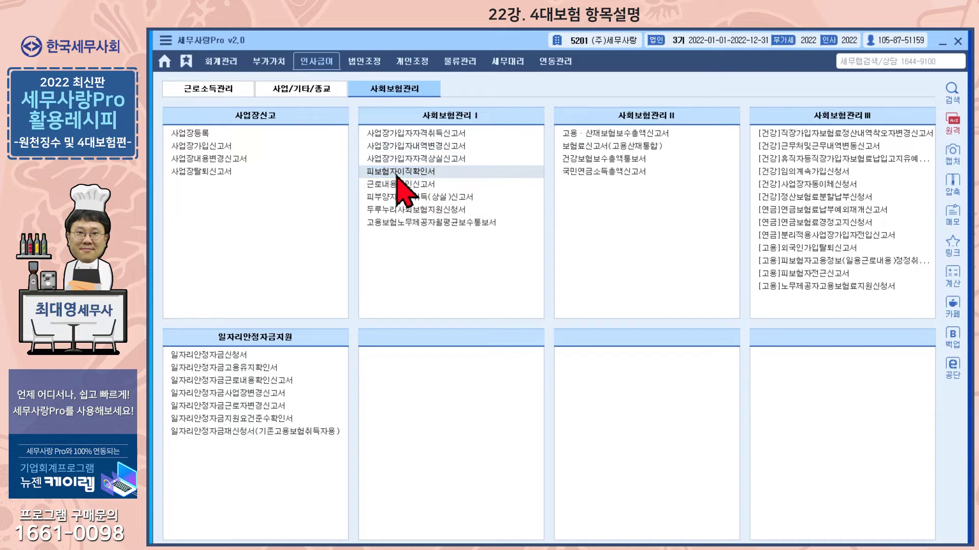
# Open 피보험자이직확인서 for workplace 10 and load the record with 작성월 2022-12
pyautogui.click(398, 172)
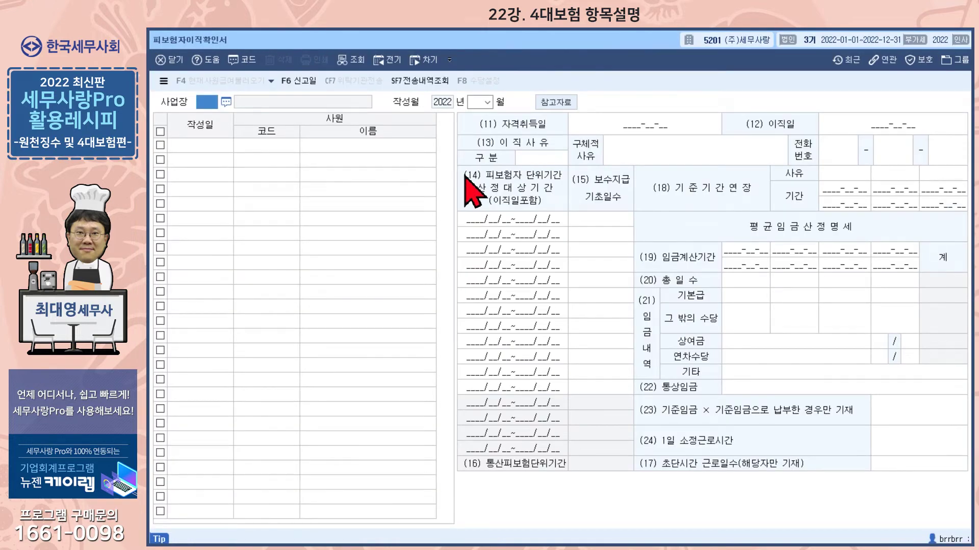
pyautogui.doubleClick(556, 230)
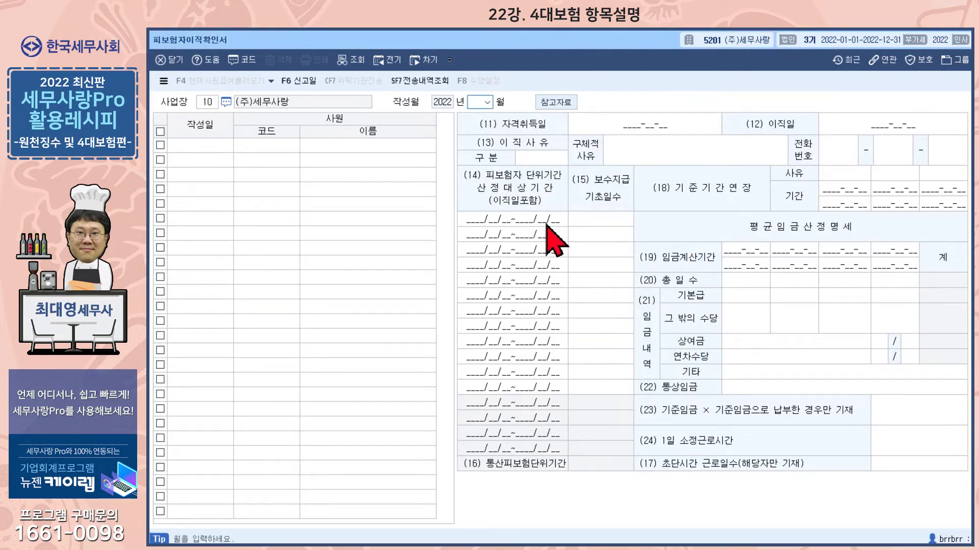
pyautogui.write('12')
pyautogui.press('Return')
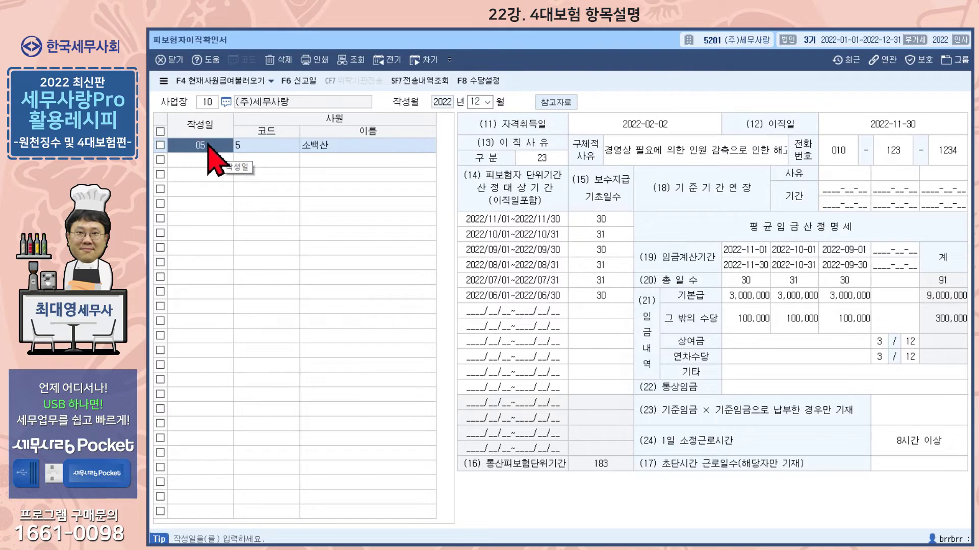
# View the employee code lookup for the listed employee, and check the 자격취득일 and 이직일 fields
pyautogui.click(250, 148)
pyautogui.doubleClick(250, 148)
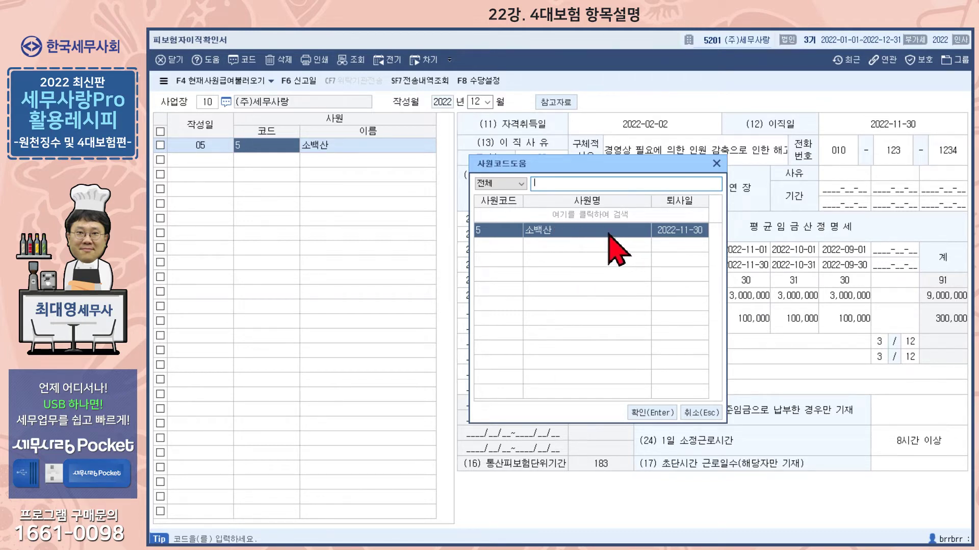
pyautogui.click(717, 164)
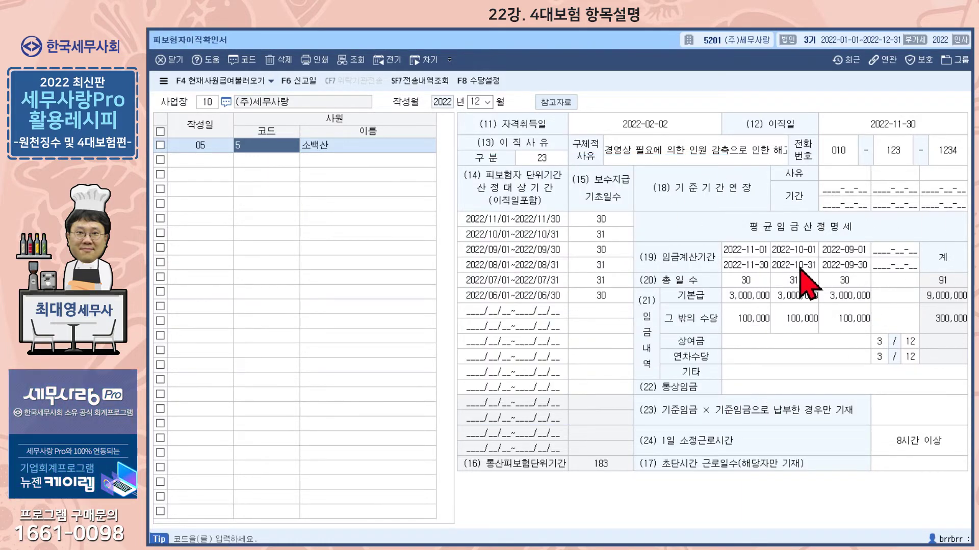
pyautogui.click(644, 129)
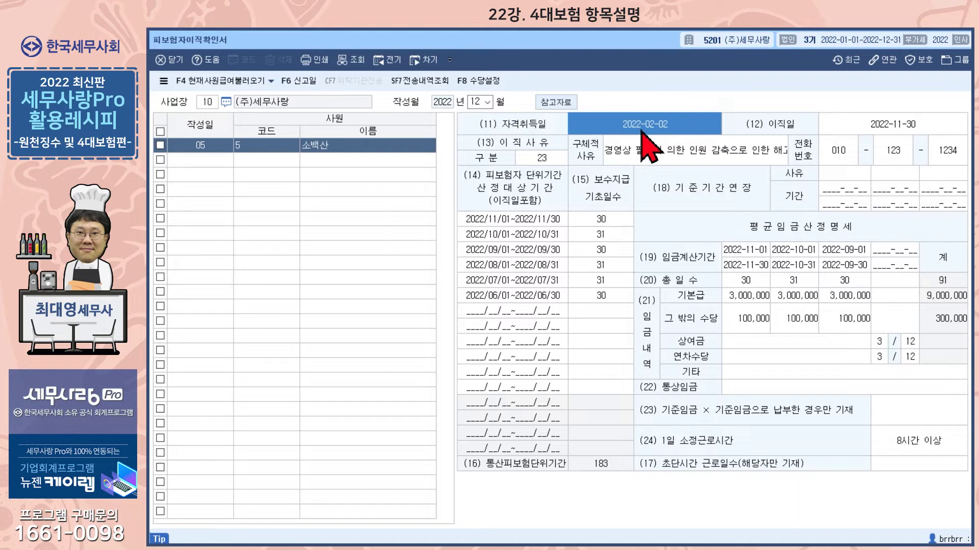
pyautogui.click(855, 126)
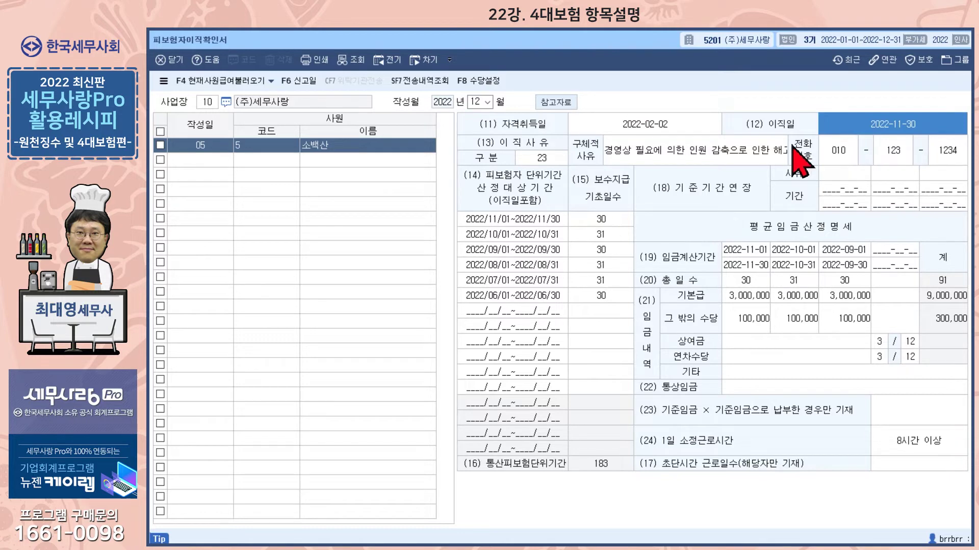
# Check the employee's hire and leaving dates in 사원등록 under 근로소득관리, and return to 피보험자이직확인서
pyautogui.press('Escape')
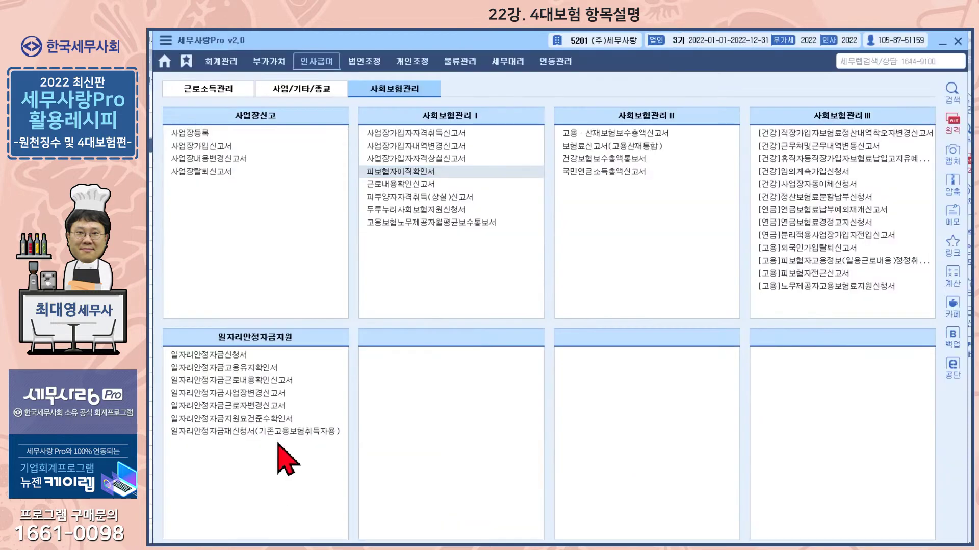
pyautogui.click(207, 88)
pyautogui.click(197, 134)
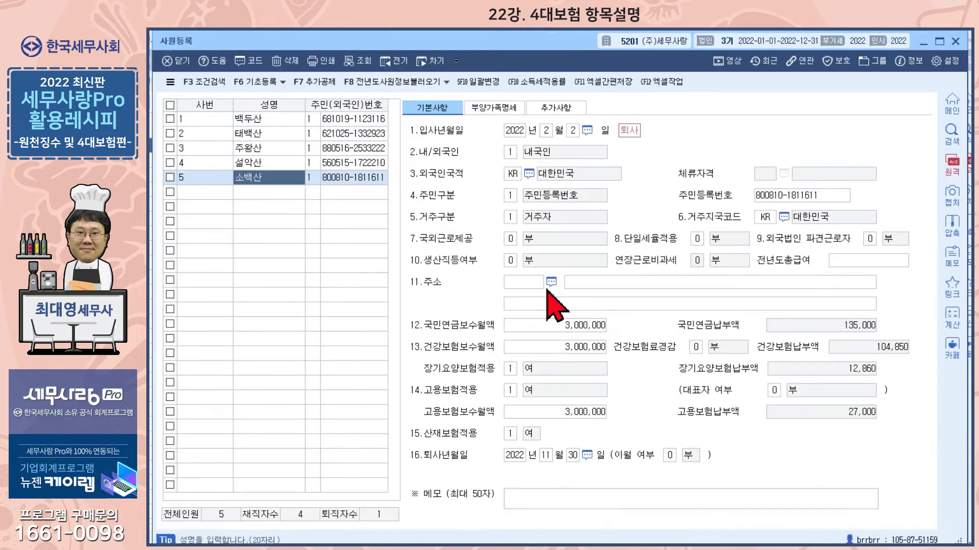
pyautogui.click(924, 43)
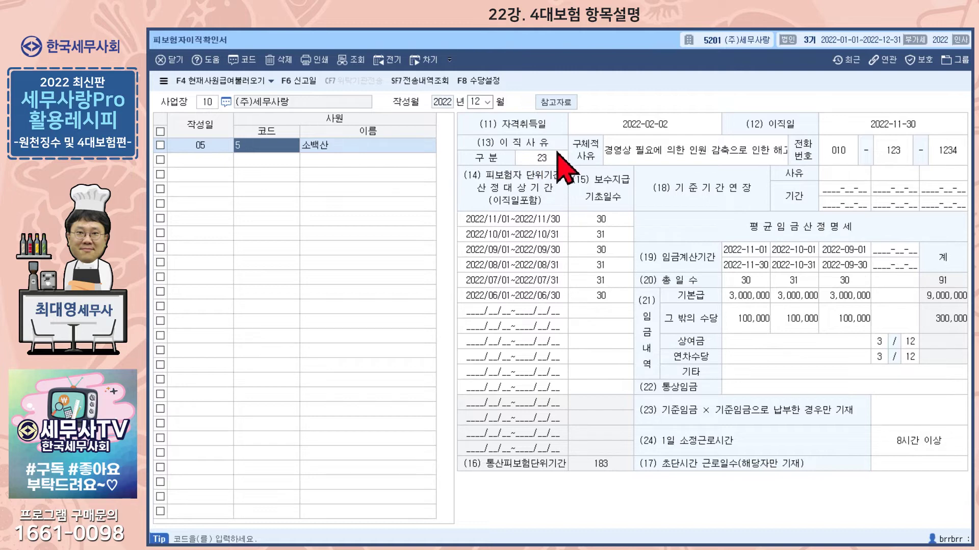
# Examine the 구체적 사유 text and the 구분 code choices under 이직사유
pyautogui.click(621, 150)
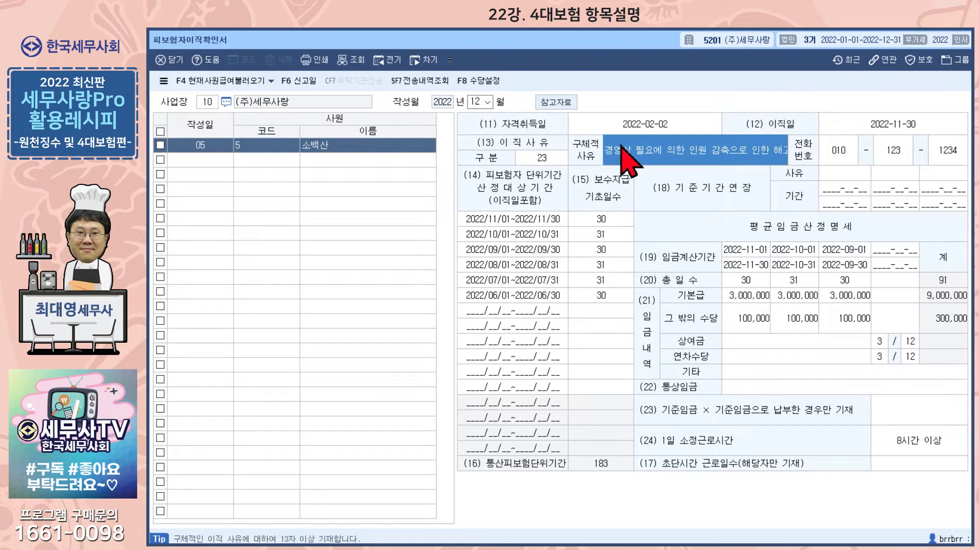
pyautogui.click(547, 159)
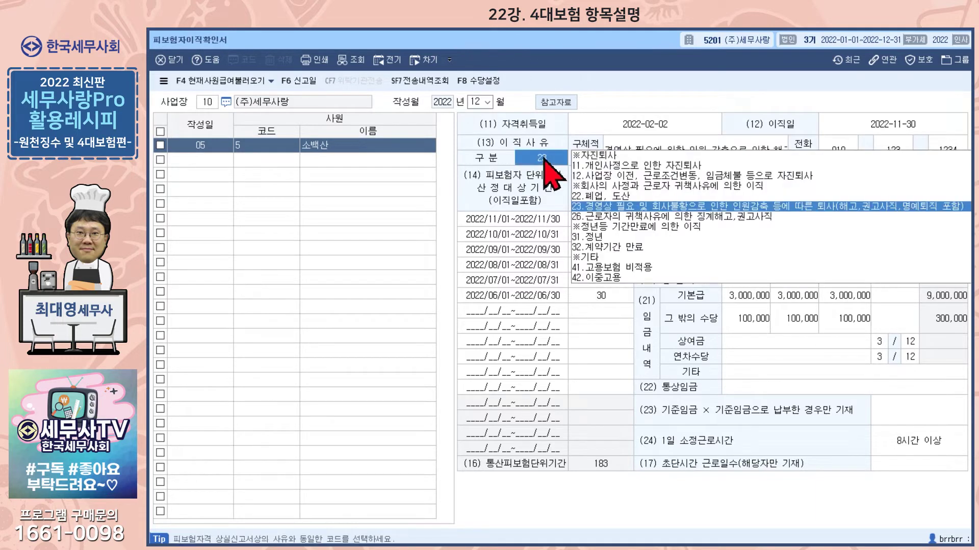
pyautogui.click(641, 145)
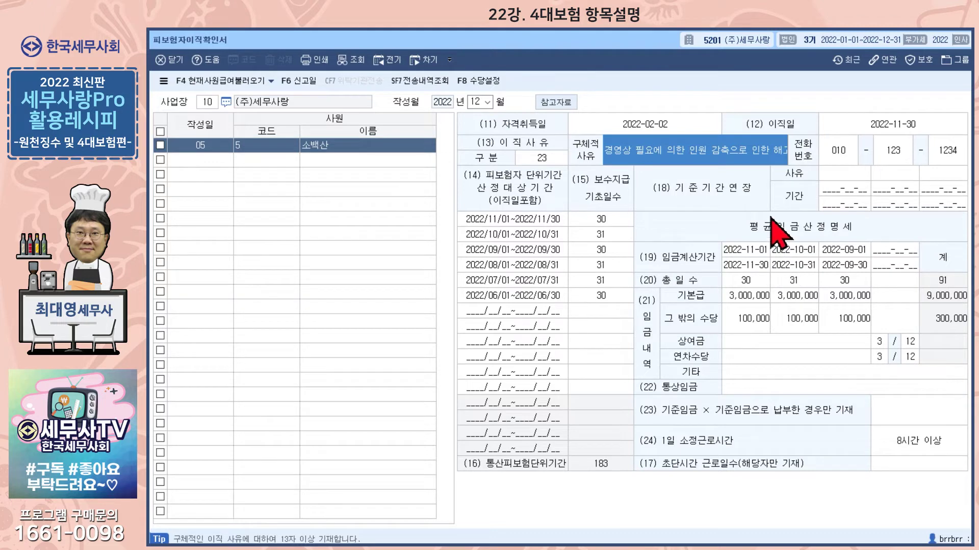
# Examine the 상여금, 연차수당, 기타, 통상임금, 1일 소정근로시간 and 초단시간 근로일수 fields, and close 피보험자이직확인서
pyautogui.click(751, 343)
pyautogui.click(749, 356)
pyautogui.click(748, 371)
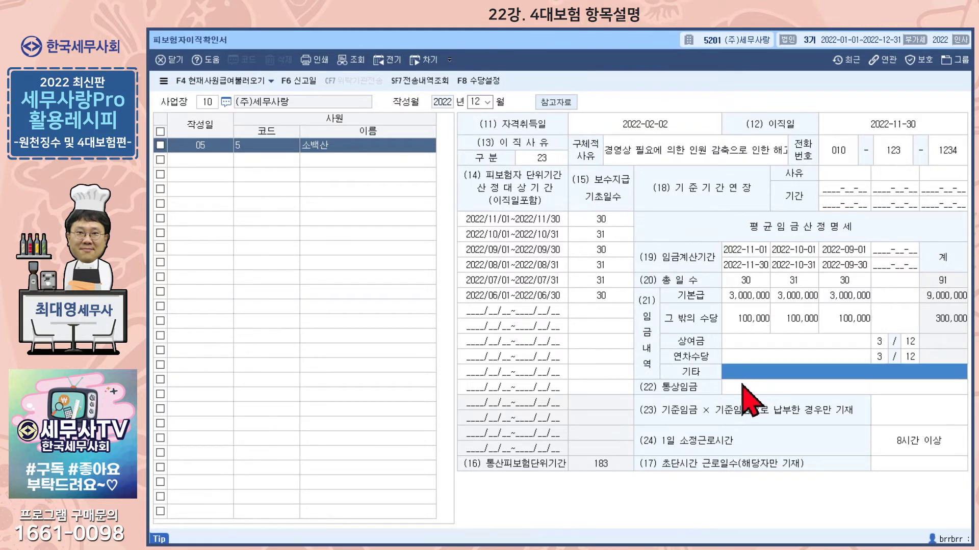
pyautogui.click(746, 387)
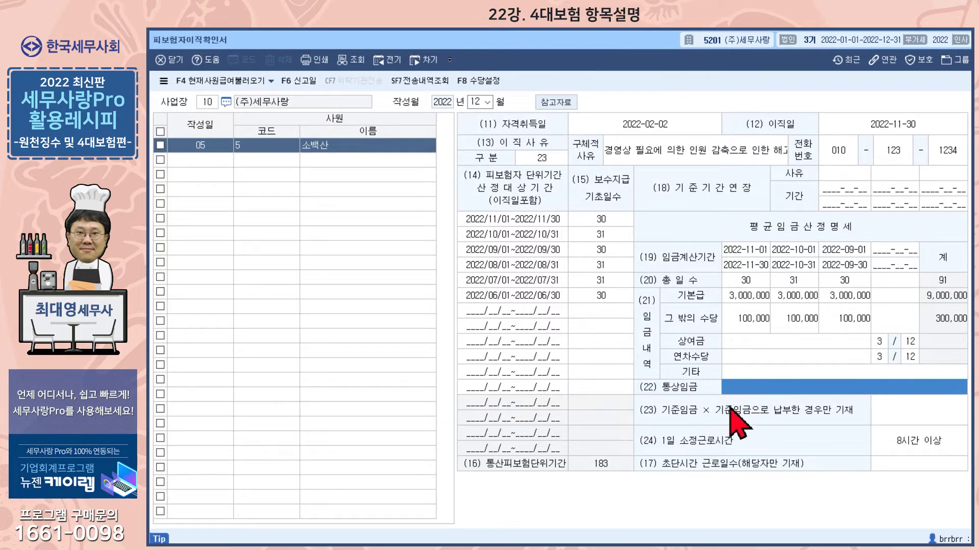
pyautogui.click(907, 443)
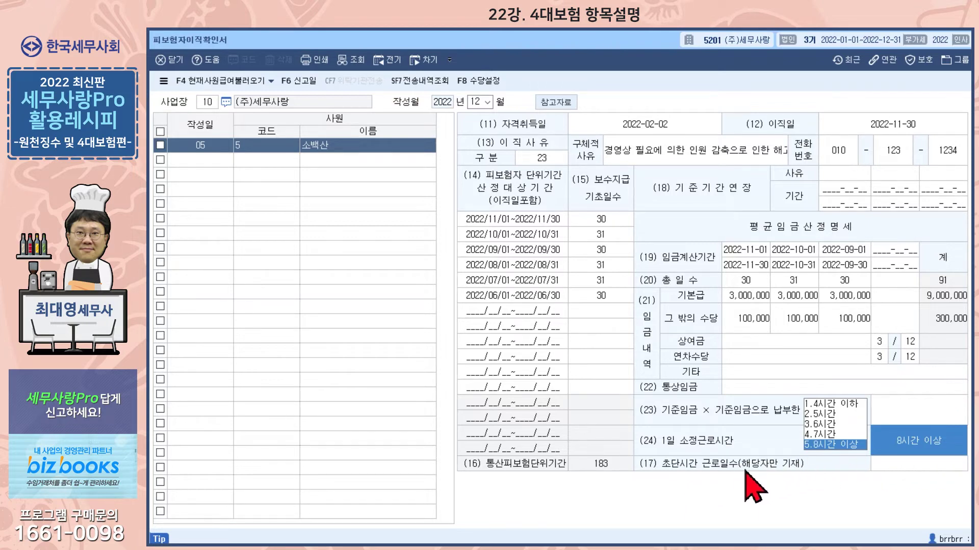
pyautogui.click(905, 463)
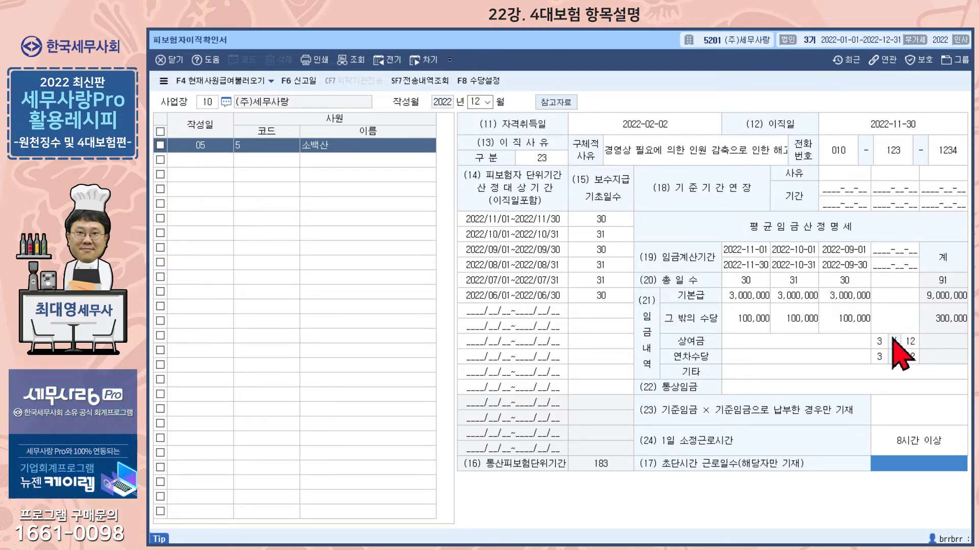
pyautogui.click(963, 33)
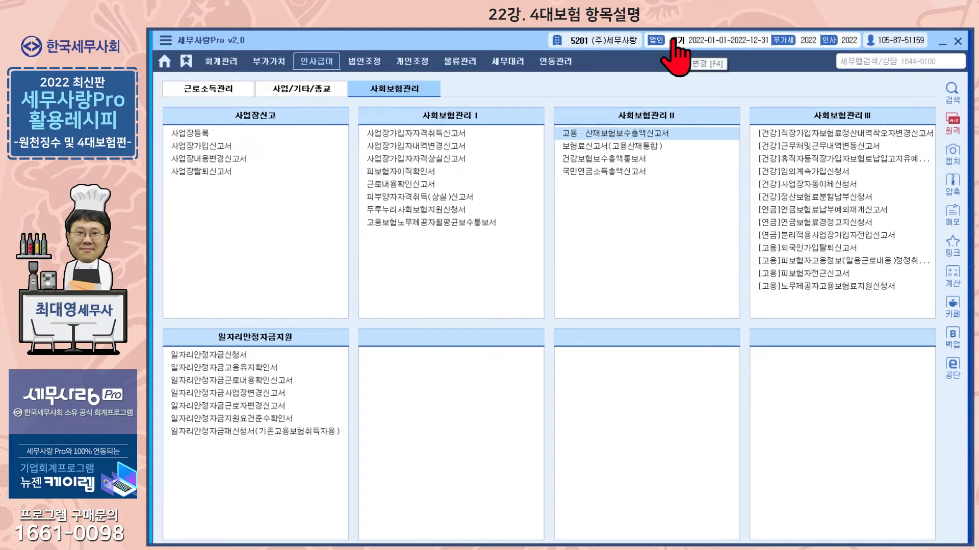
# Switch the working company to 5001 and agree to close the open menus
pyautogui.click(578, 41)
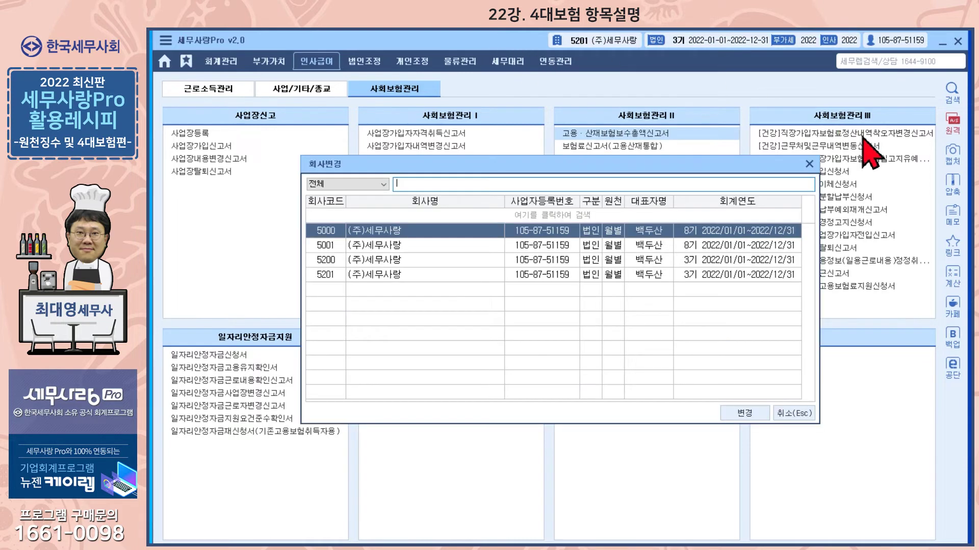
pyautogui.doubleClick(368, 245)
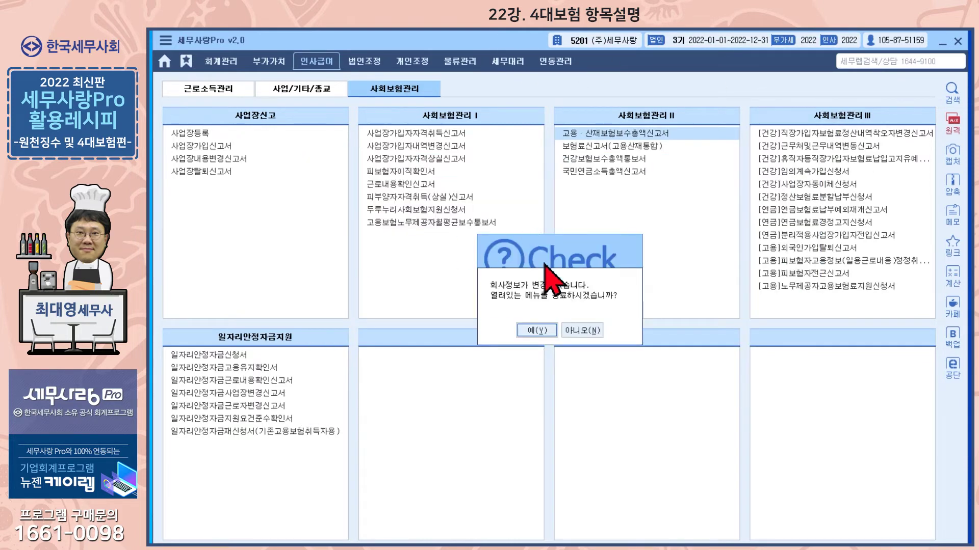
pyautogui.click(535, 331)
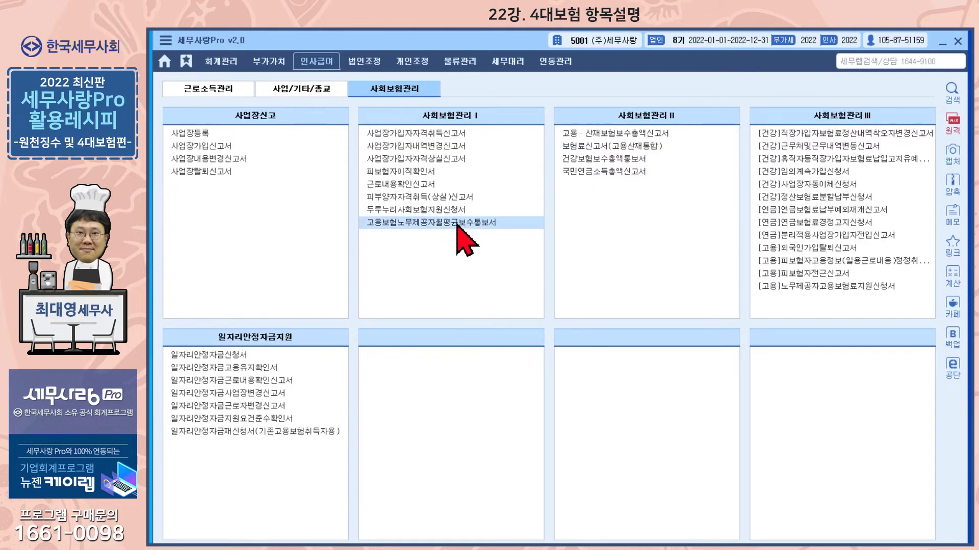
# Open 근로내용확인신고서 and load the 2022 month 07 data for workplace 10
pyautogui.click(400, 184)
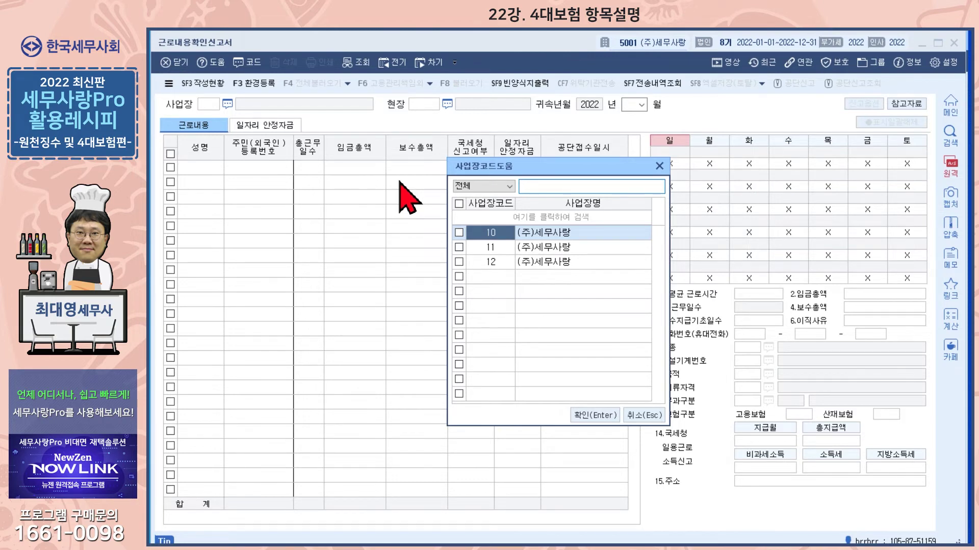
pyautogui.press('Return')
pyautogui.press('Return')
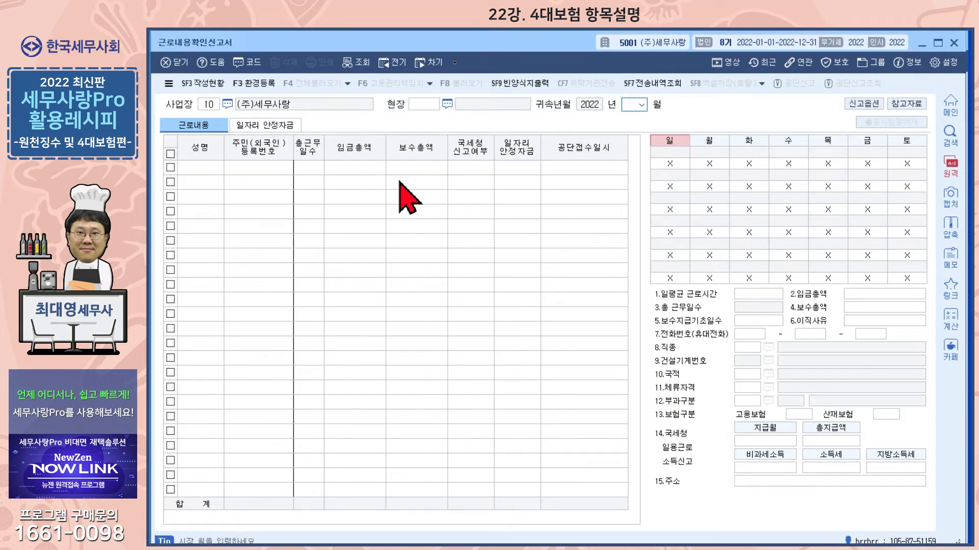
pyautogui.write('7')
pyautogui.press('Return')
pyautogui.press('Return')
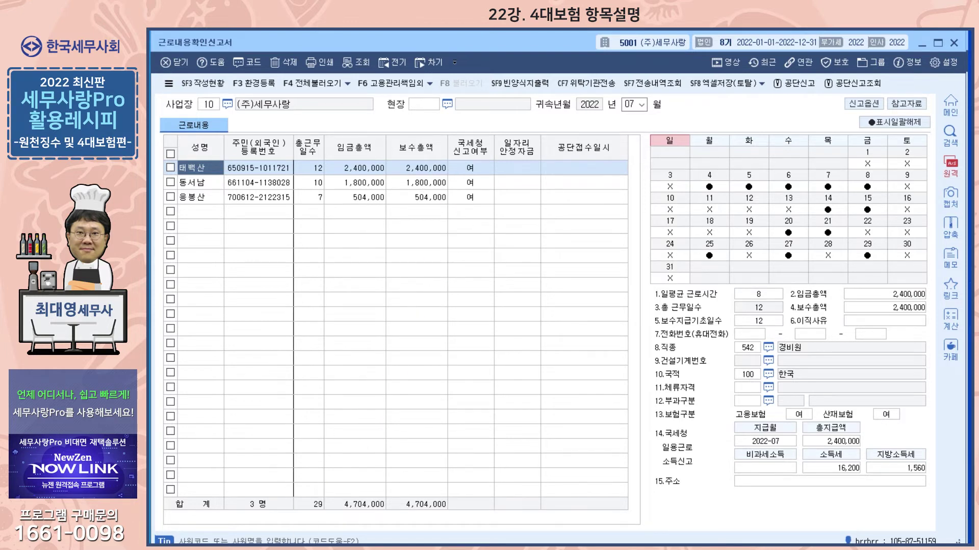
# Check the 일용직근로소득관리 menus under 근로소득관리, and return to 근로내용확인신고서 for month 07
pyautogui.press('Escape')
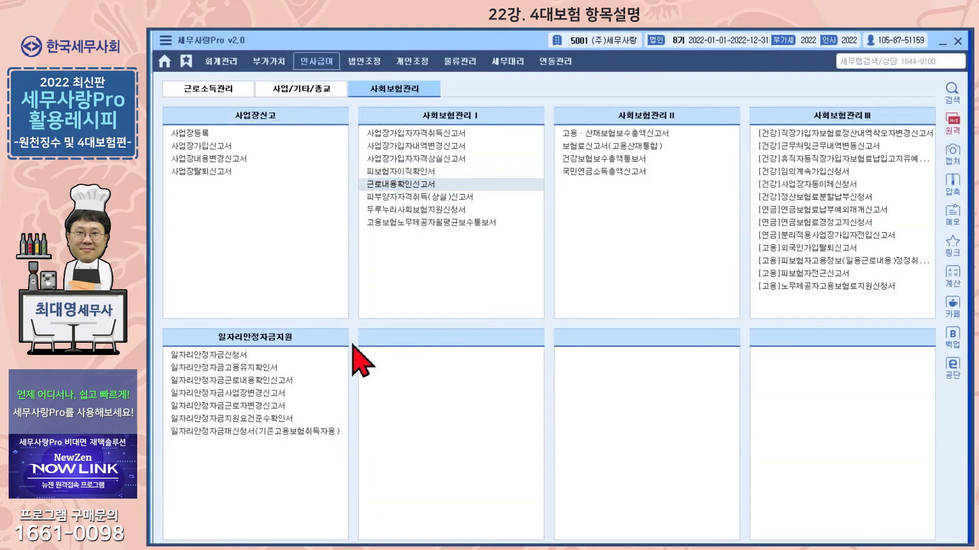
pyautogui.click(216, 94)
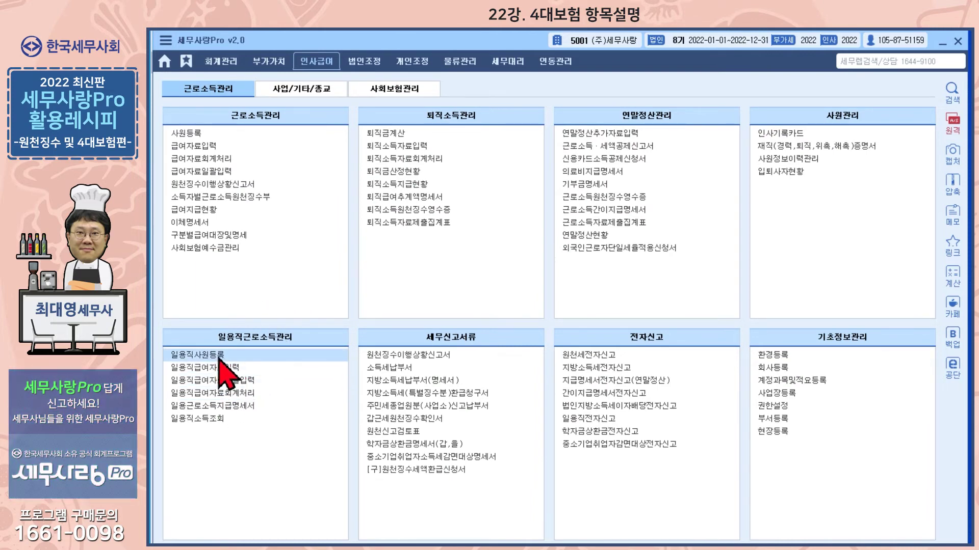
pyautogui.click(393, 89)
pyautogui.click(405, 185)
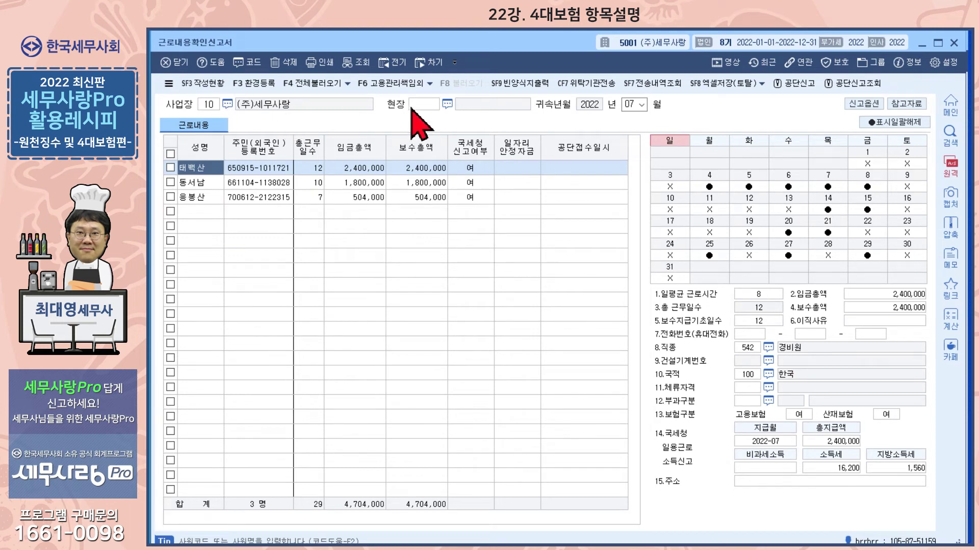
pyautogui.click(628, 104)
pyautogui.press('Return')
pyautogui.press('n')
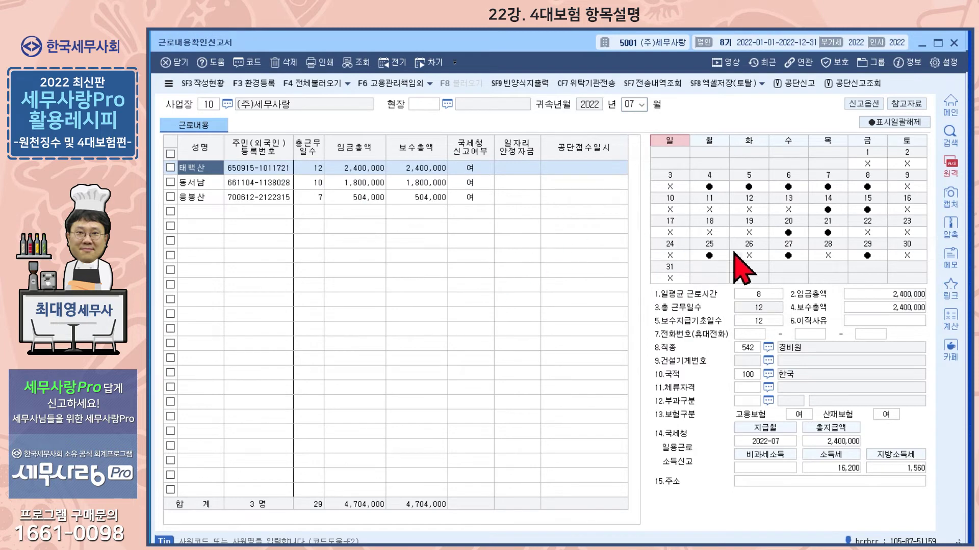
# Review the work-day calendars of the second and third workers and the third worker's 일평균 근로시간 field
pyautogui.click(304, 183)
pyautogui.click(278, 197)
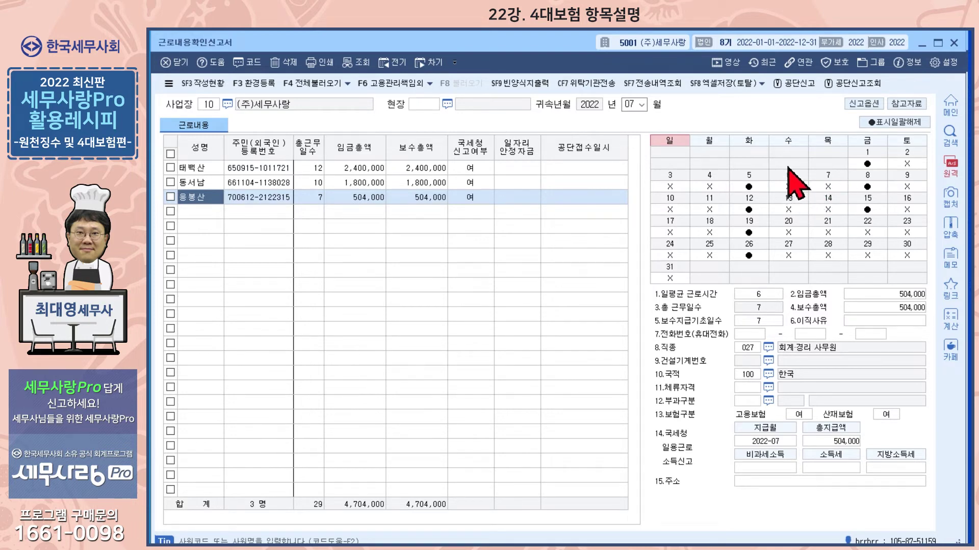
pyautogui.click(752, 296)
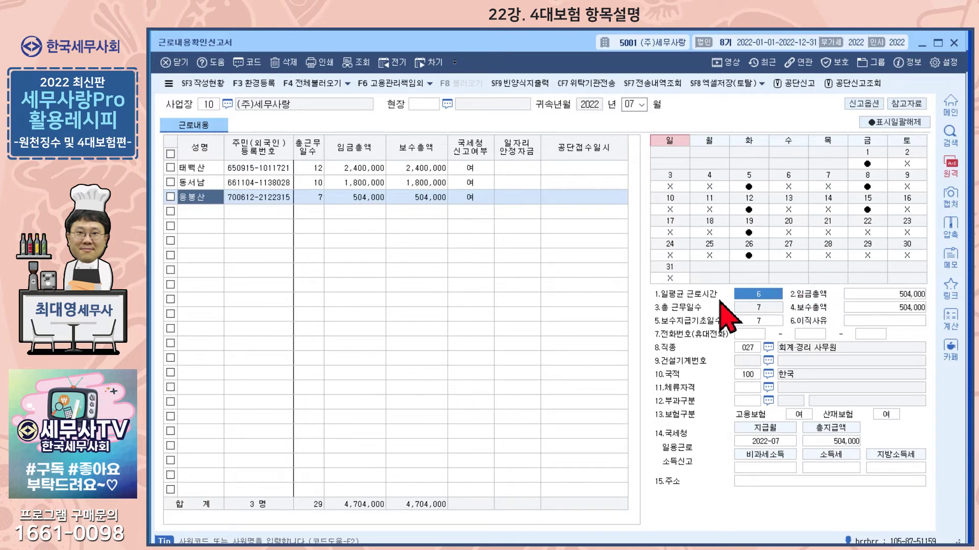
# Check the daily workers' pay data for 2022-07 in 일용직급여자료입력 under 일용직근로소득관리
pyautogui.press('Escape')
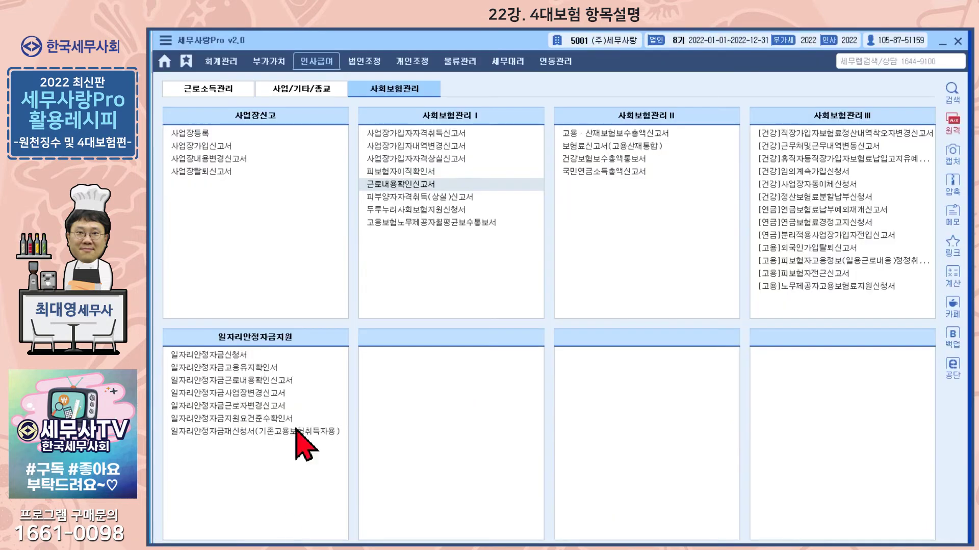
pyautogui.click(232, 92)
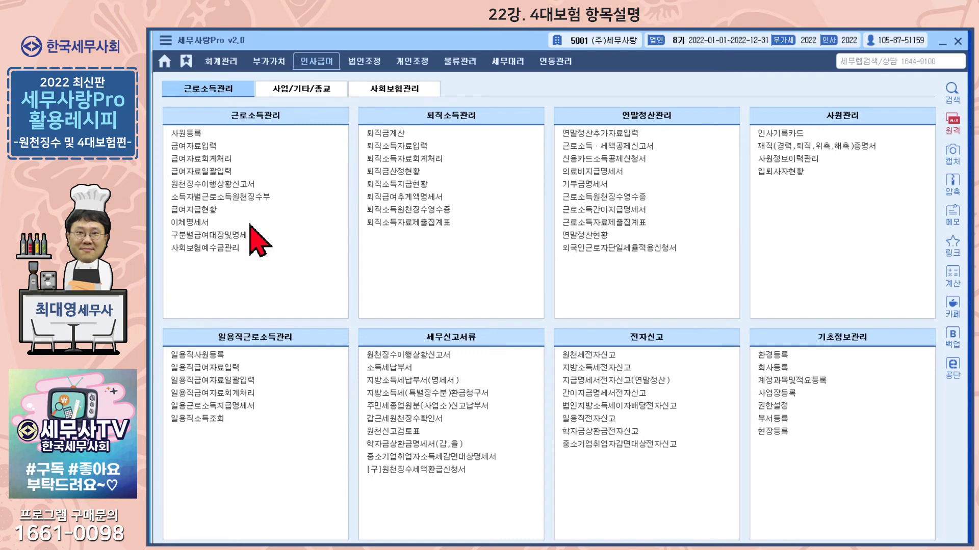
pyautogui.click(230, 370)
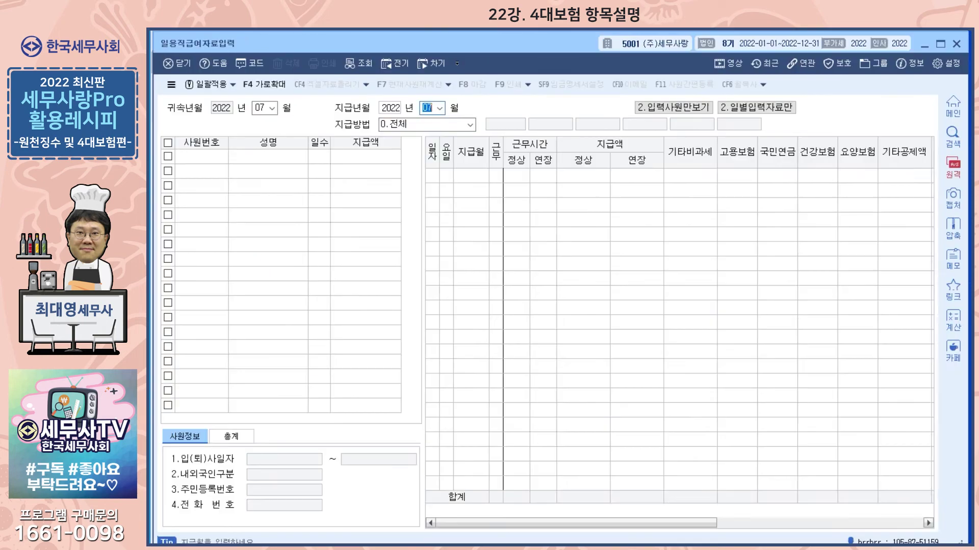
pyautogui.click(244, 185)
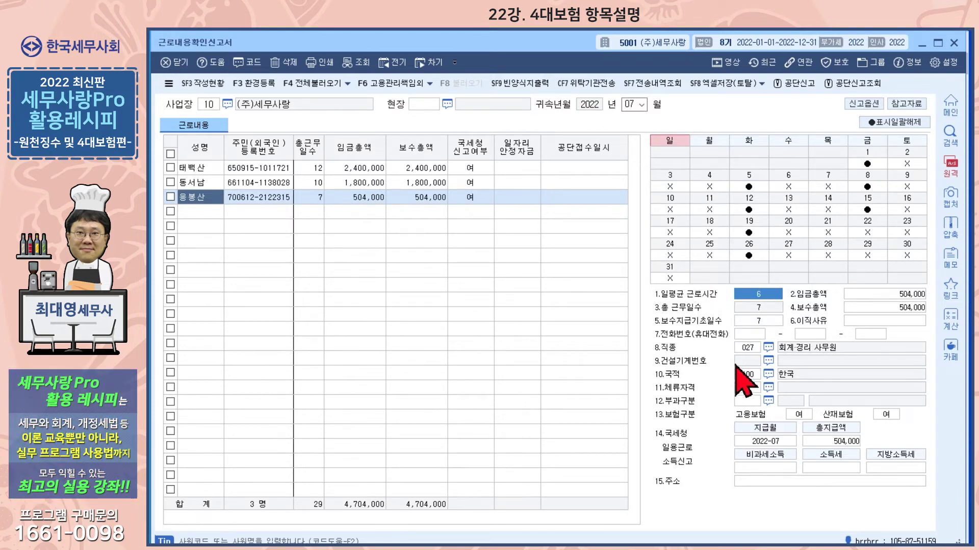
# Examine the 직종 and 체류자격 code lists in 근로내용확인신고서, including the 고용보험적용여부 column, without choosing a code
pyautogui.click(768, 347)
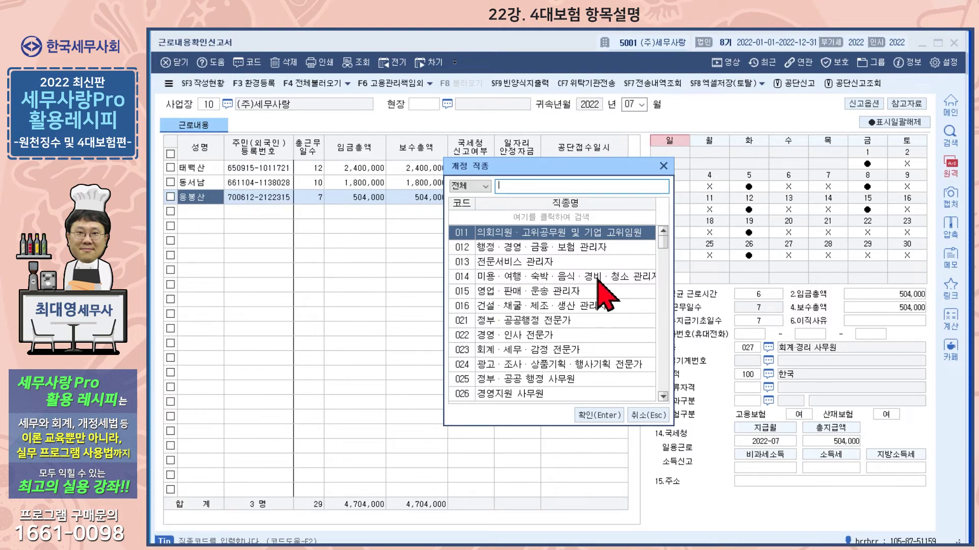
pyautogui.click(663, 166)
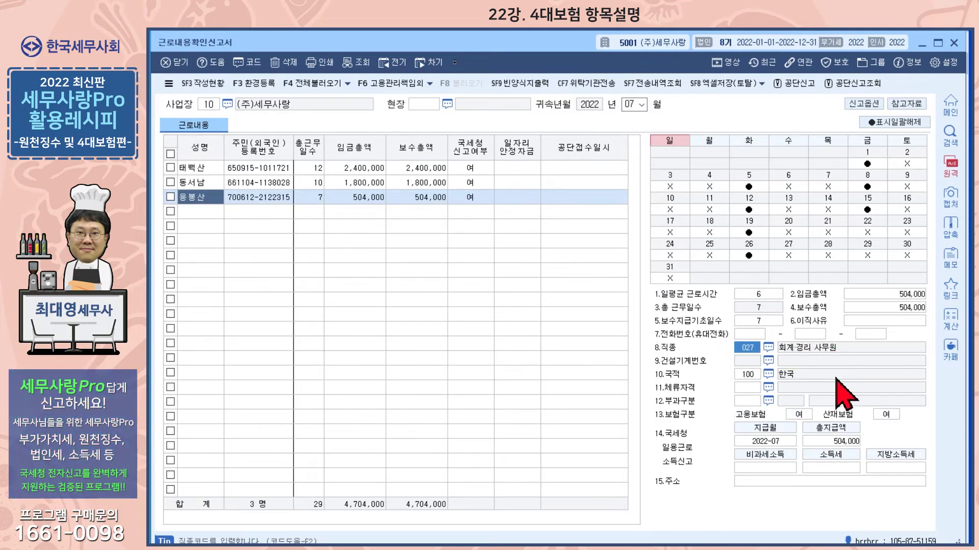
pyautogui.click(768, 389)
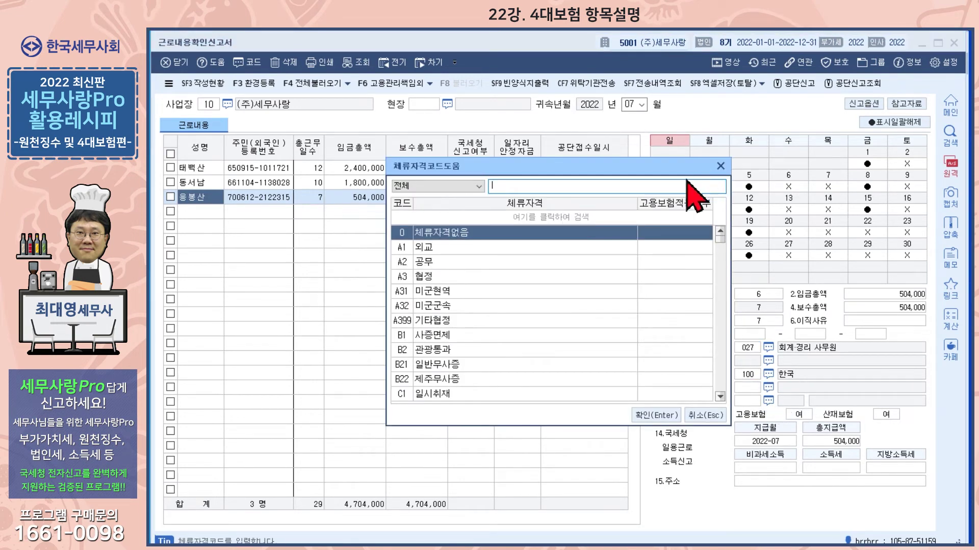
pyautogui.scroll(-5, 602, 299)
pyautogui.scroll(-10, 601, 298)
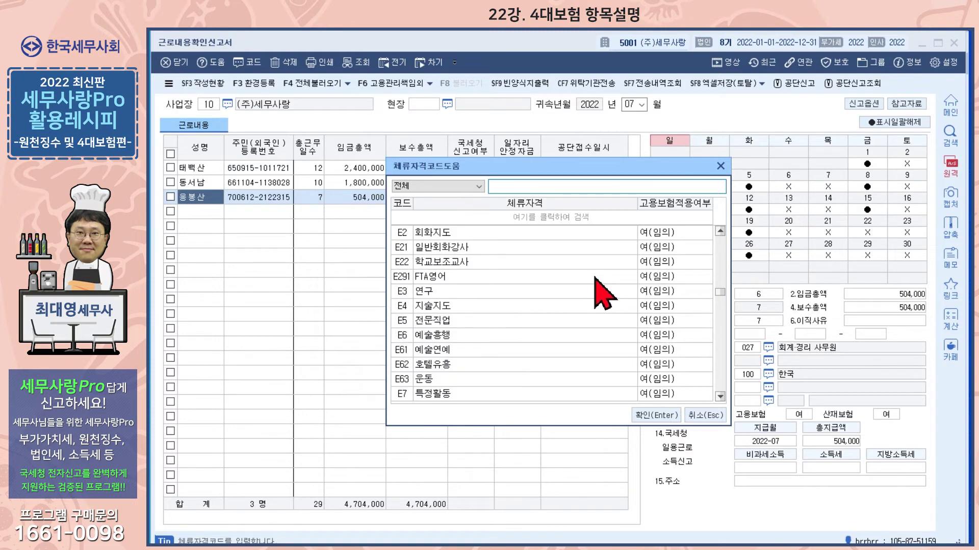
pyautogui.click(721, 166)
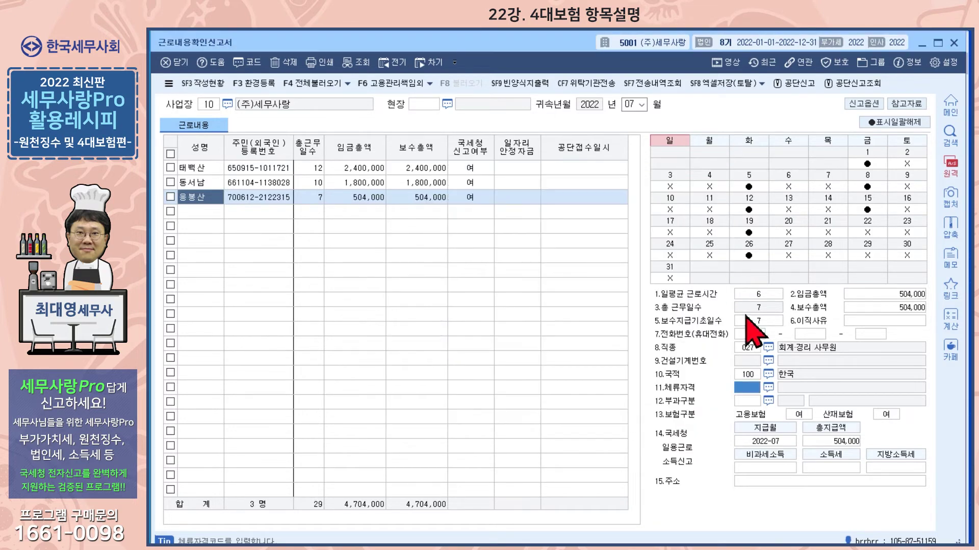
pyautogui.click(768, 388)
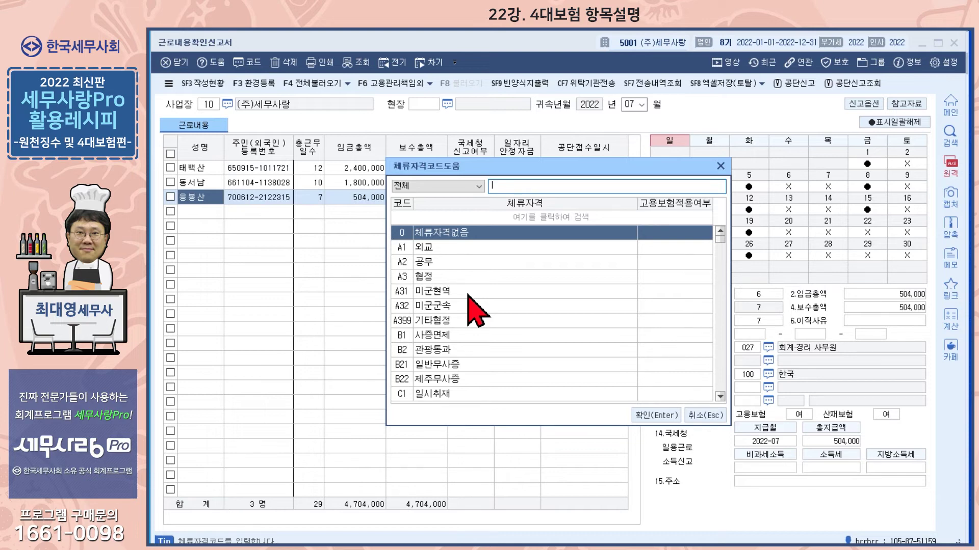
pyautogui.click(720, 166)
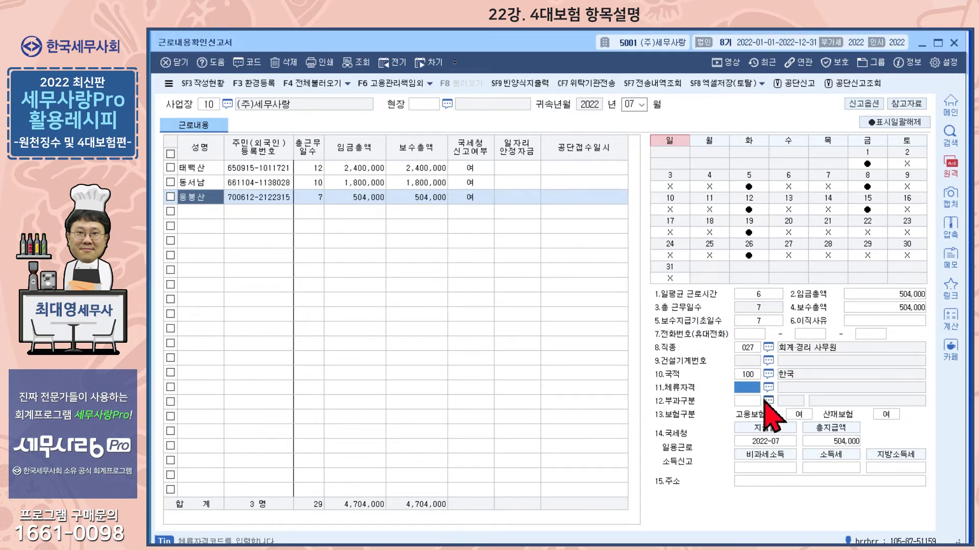
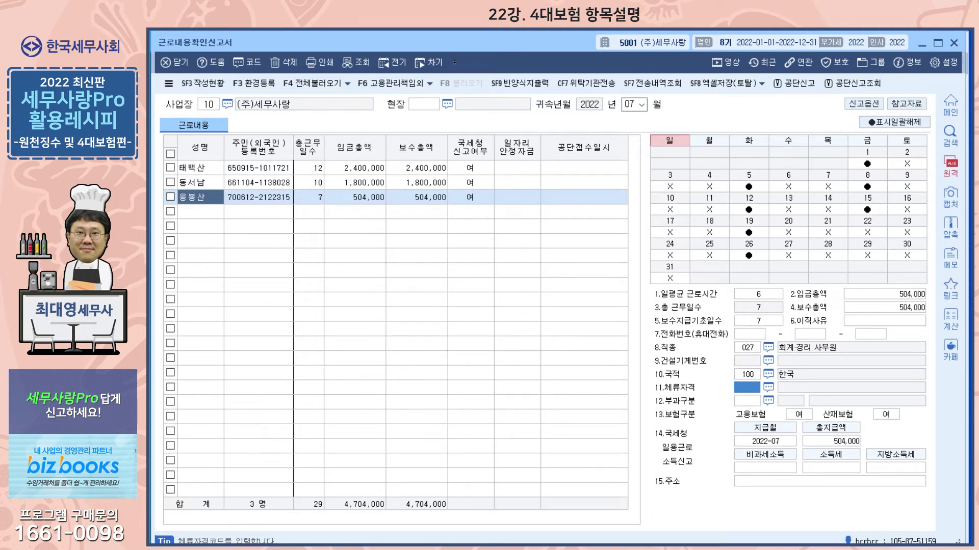
# View the [고용]외국인가입탈퇴신고서 form under 사회보험관리Ⅲ, and close it
pyautogui.press('Escape')
pyautogui.click(381, 90)
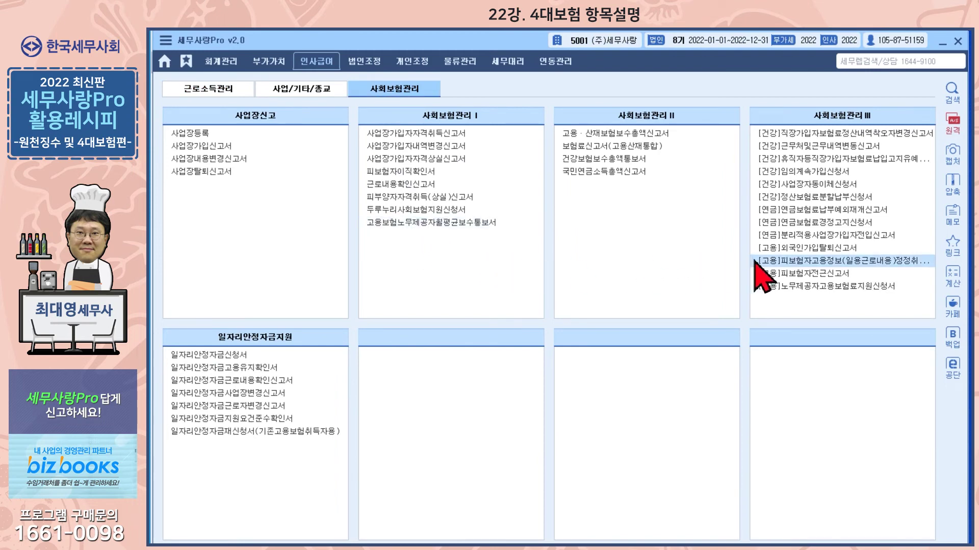
pyautogui.click(836, 249)
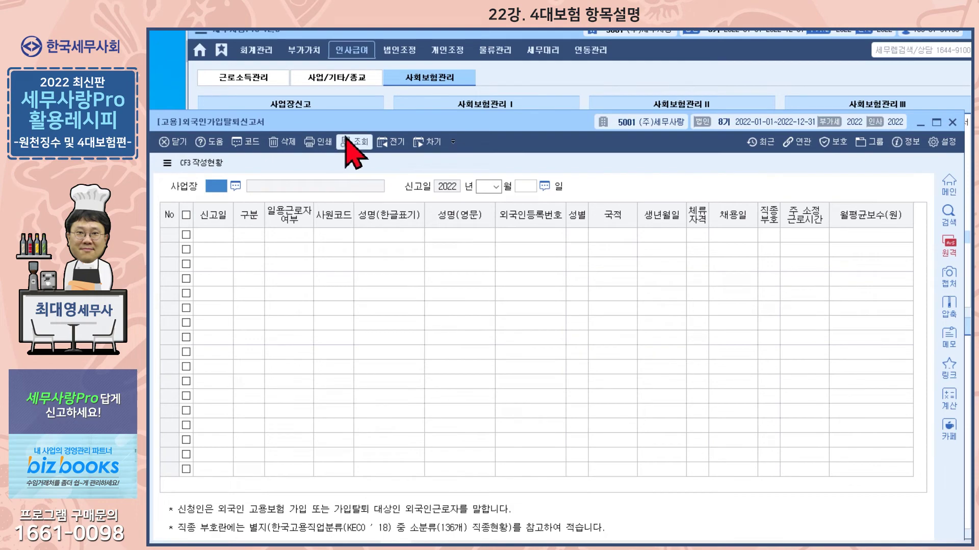
pyautogui.press('Escape')
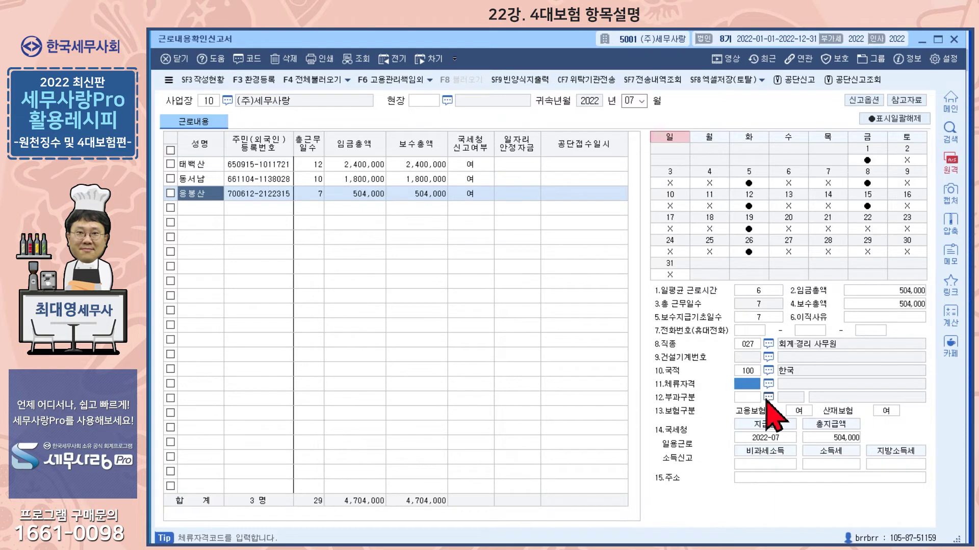
# Examine the 보험료 부과구분 code list and the 고용보험 and 산재보험 choices under 보험구분
pyautogui.click(768, 397)
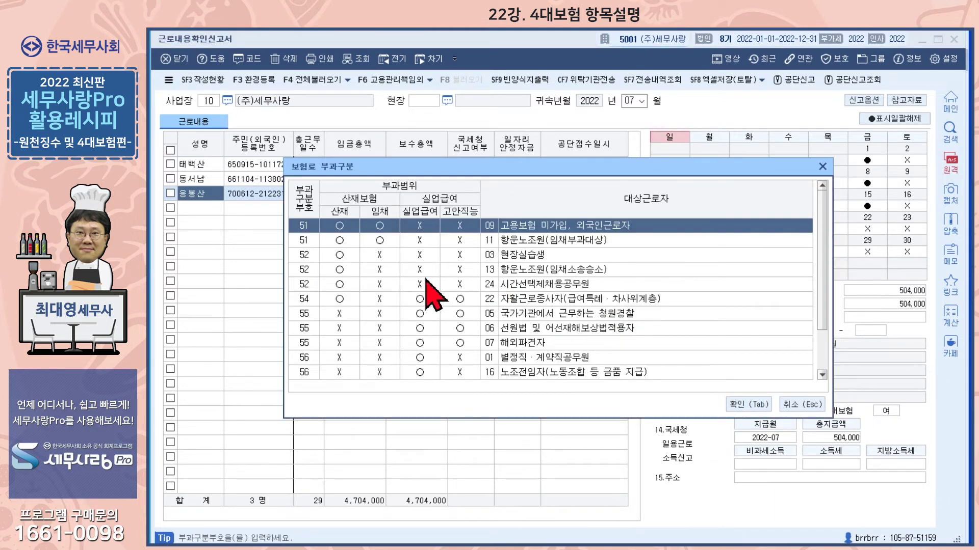
pyautogui.click(822, 167)
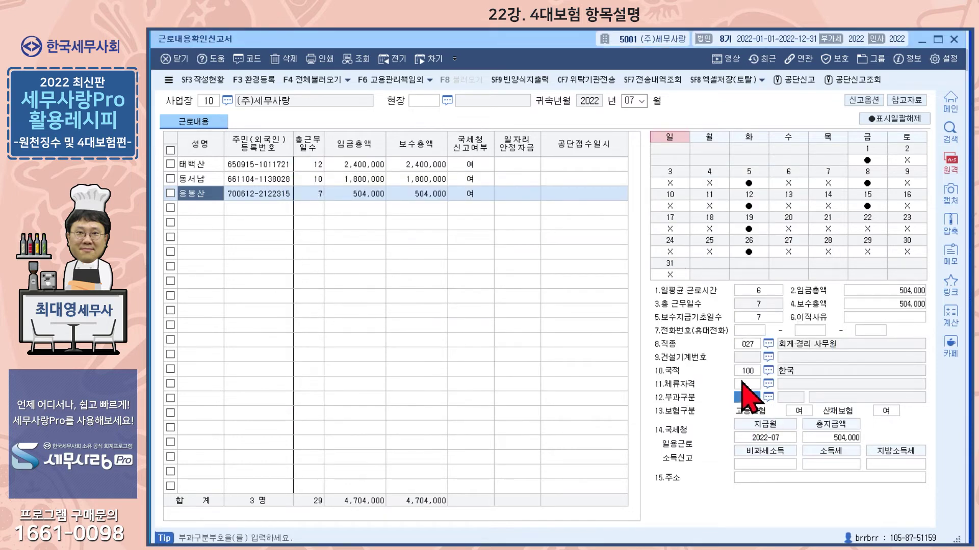
pyautogui.click(768, 397)
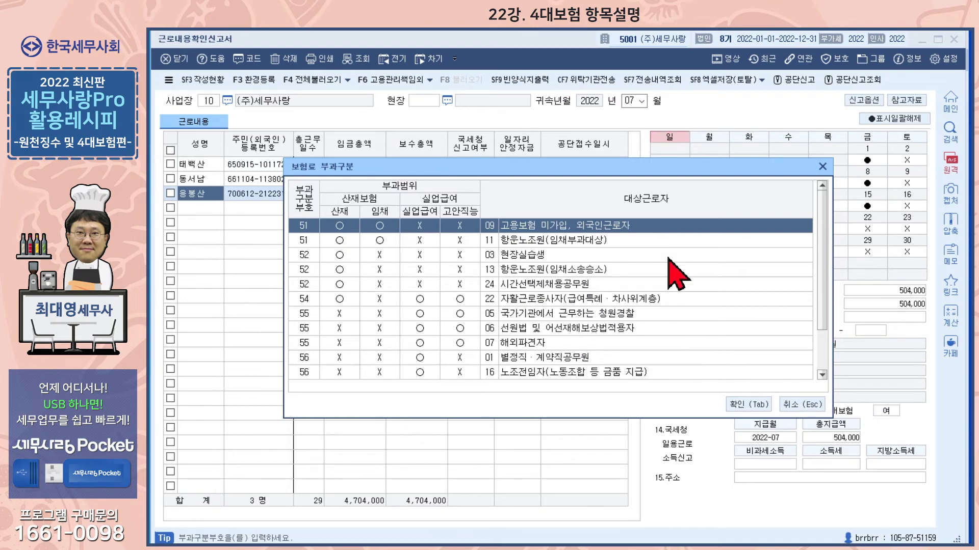
pyautogui.click(822, 167)
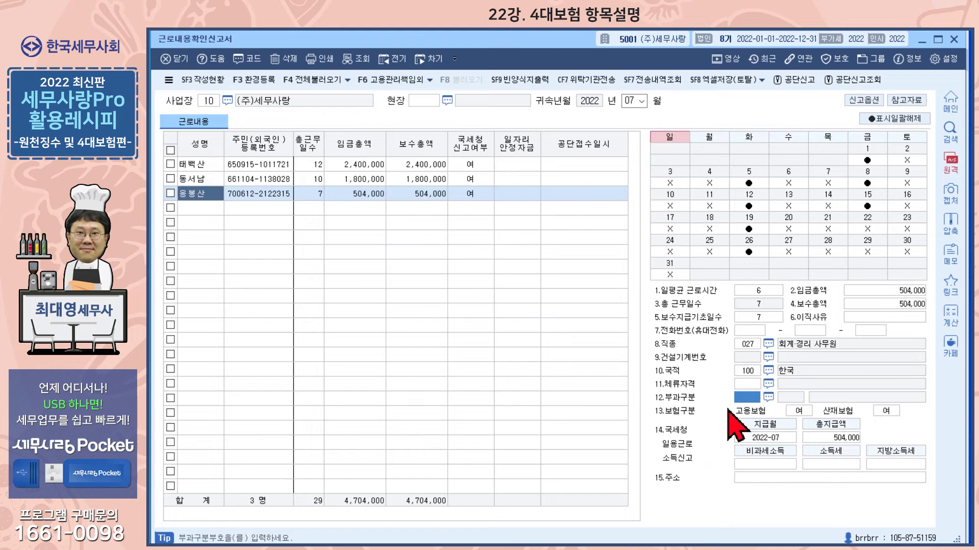
pyautogui.click(796, 412)
pyautogui.click(880, 412)
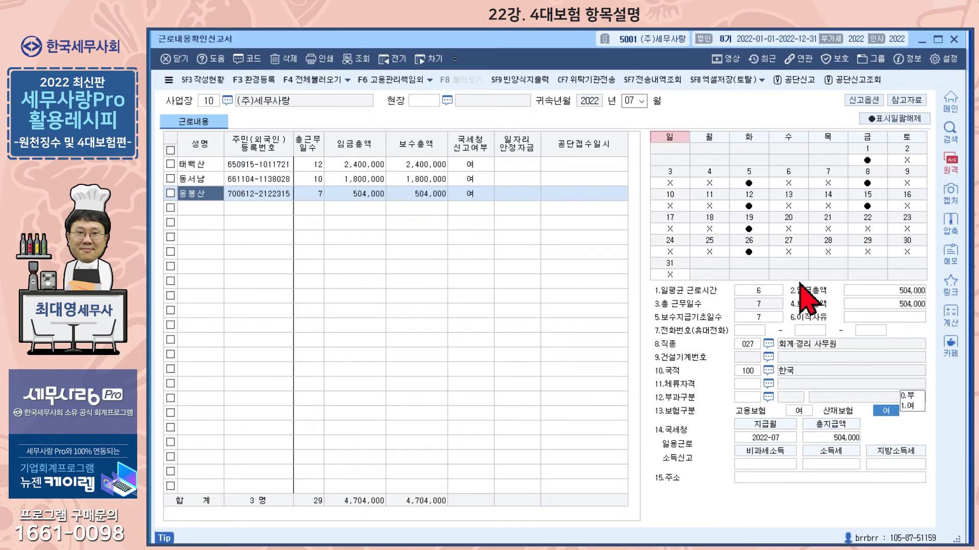
# Clear the 고용보험 option in 신고옵션 and apply the setting
pyautogui.click(856, 100)
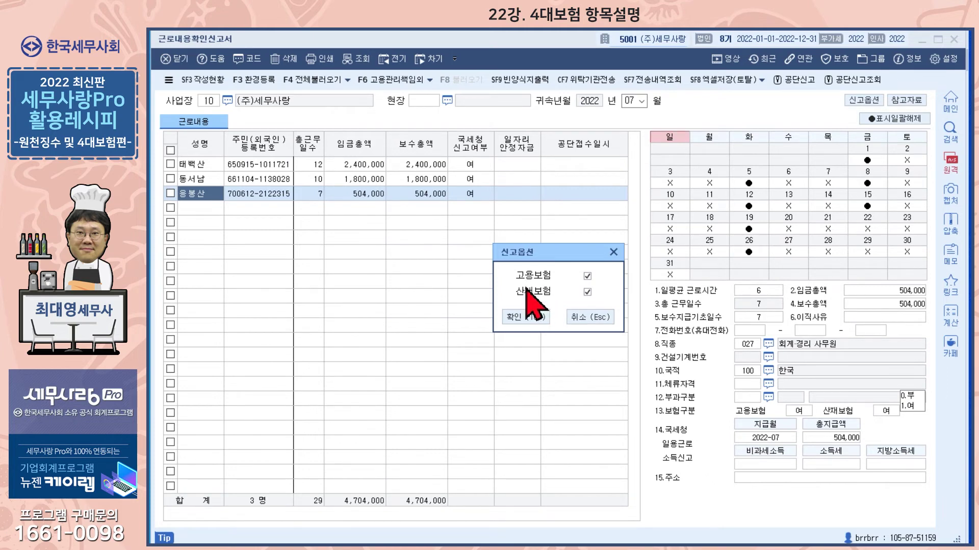
pyautogui.click(587, 276)
pyautogui.click(525, 317)
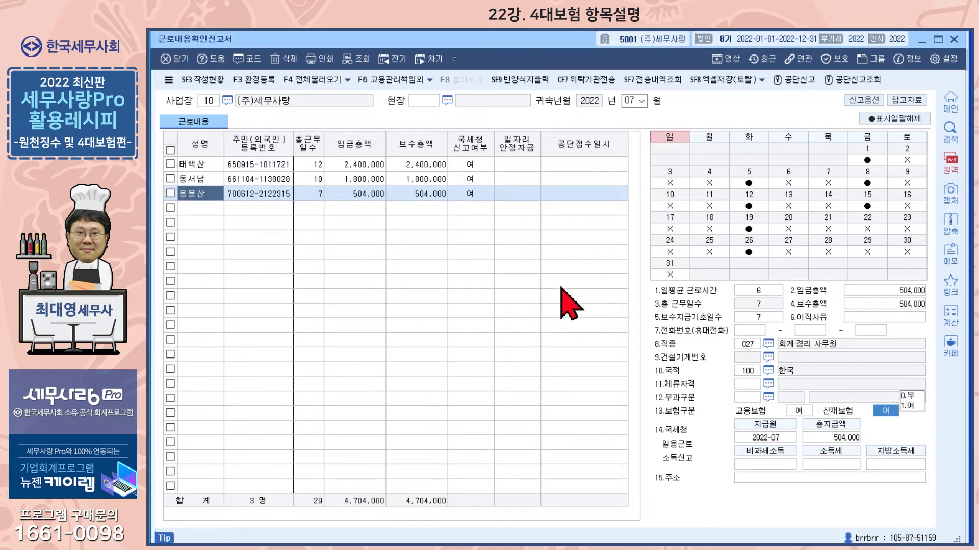
# View the 참고자료 guide on 4대보험 자격 취득/상실 신고 and the 작성현황 list, closing both without choosing a record
pyautogui.click(908, 100)
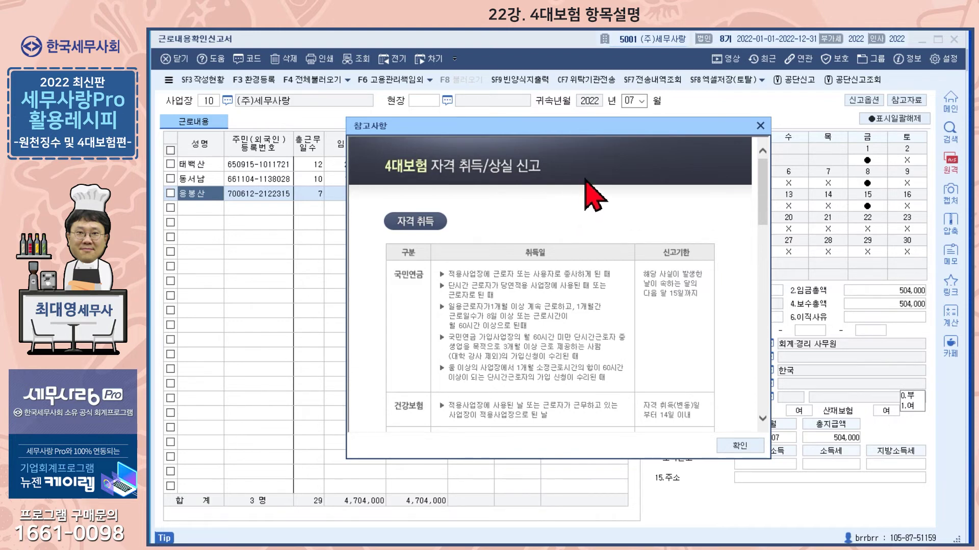
pyautogui.click(760, 125)
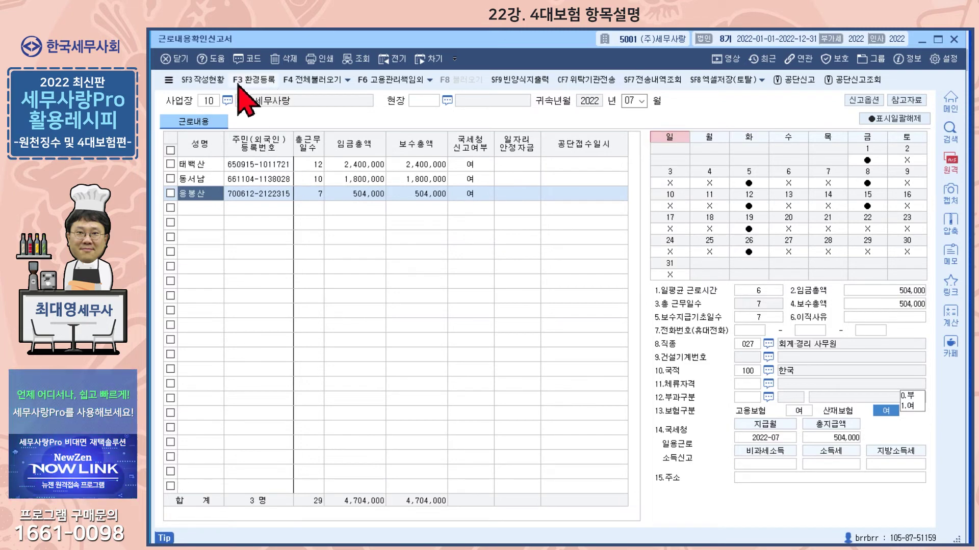
pyautogui.click(215, 81)
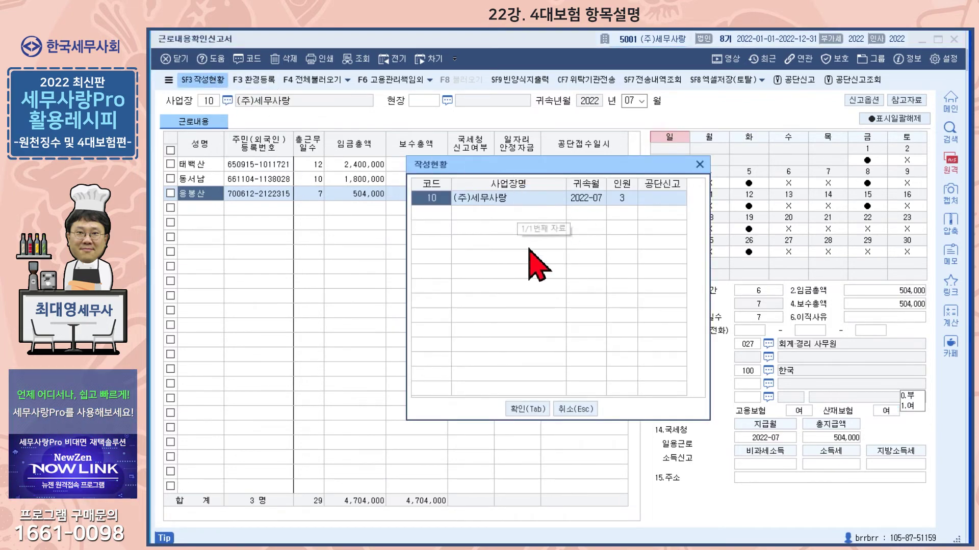
pyautogui.click(699, 163)
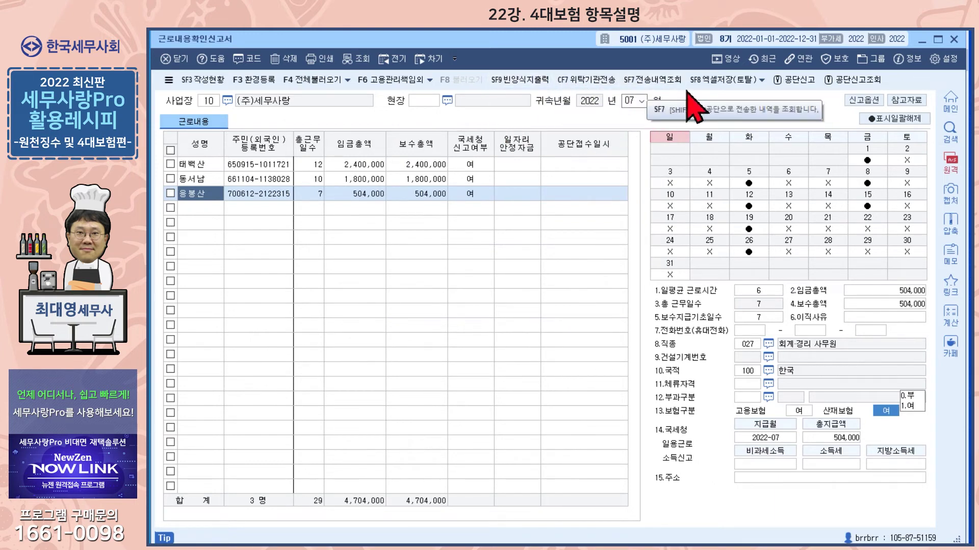
# Try 공단신고 for the daily workers' report, dismiss the notice, and close 근로내용확인신고서 and 일용직급여자료입력
pyautogui.click(798, 81)
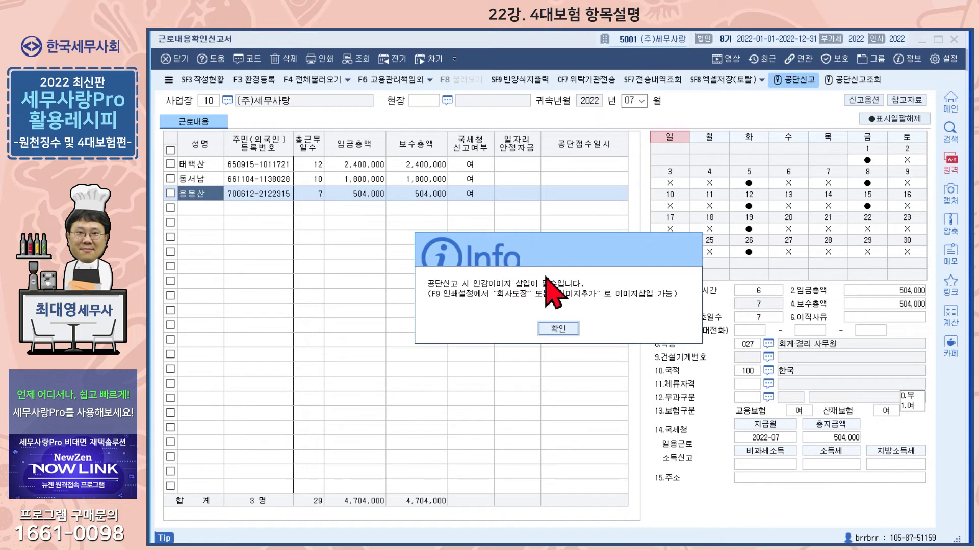
pyautogui.click(559, 331)
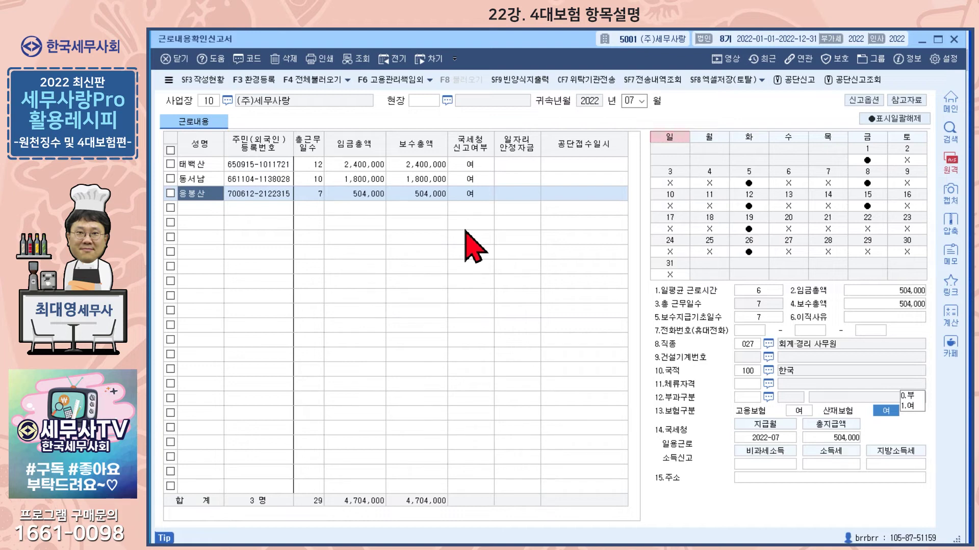
pyautogui.click(954, 39)
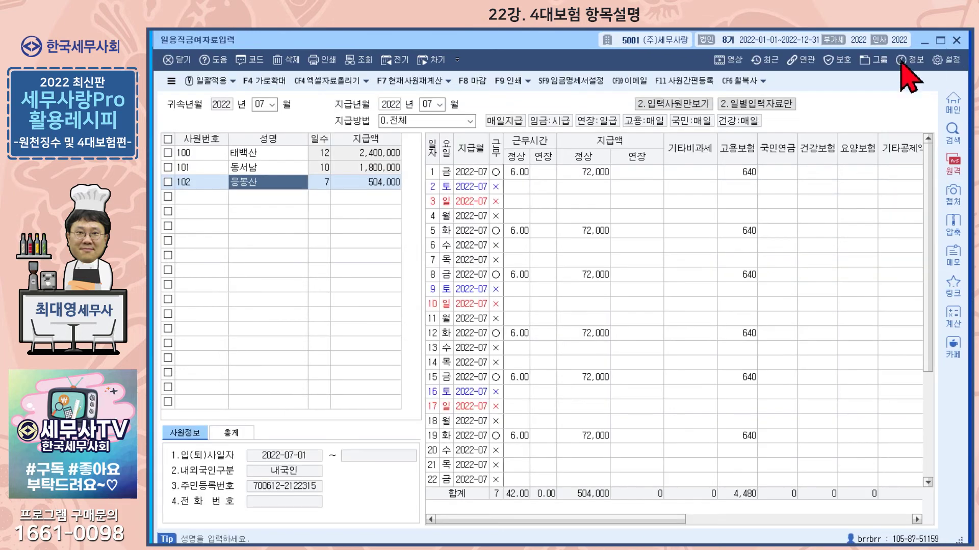
pyautogui.click(956, 40)
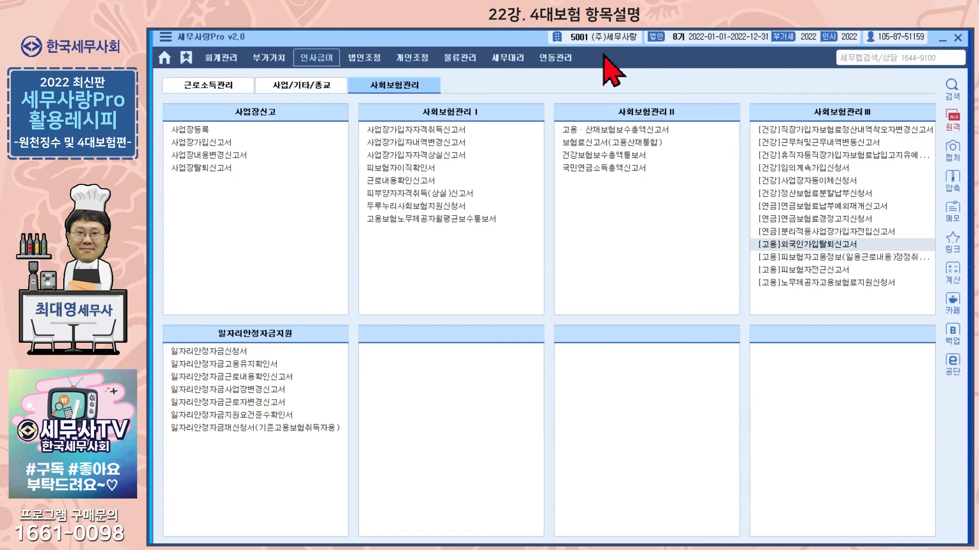
# Switch the active company to code 5201
pyautogui.click(576, 39)
pyautogui.write('5001')
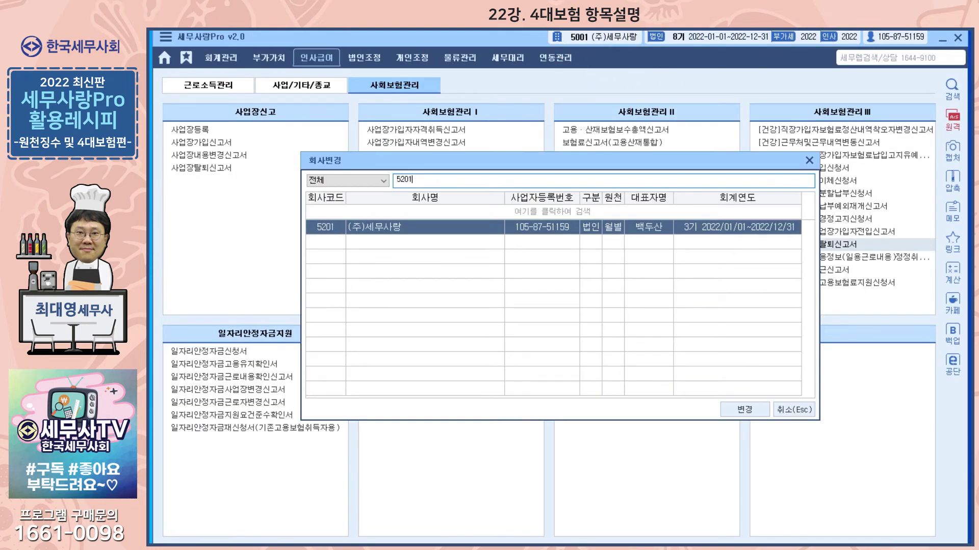
pyautogui.press('Return')
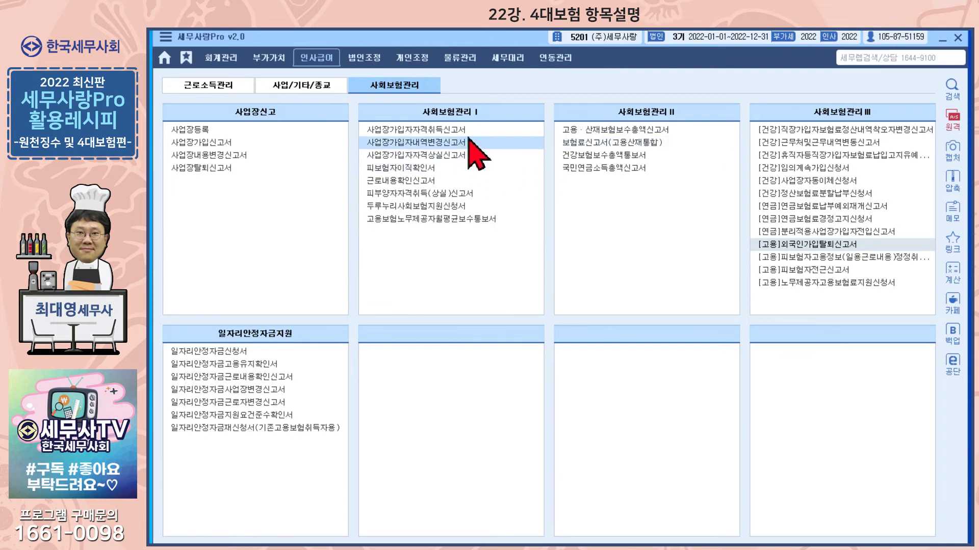
# Open 피부양자자격취득(상실)신고서, dismiss the 첨부서류 안내 after reading it, and choose workplace 10
pyautogui.doubleClick(418, 196)
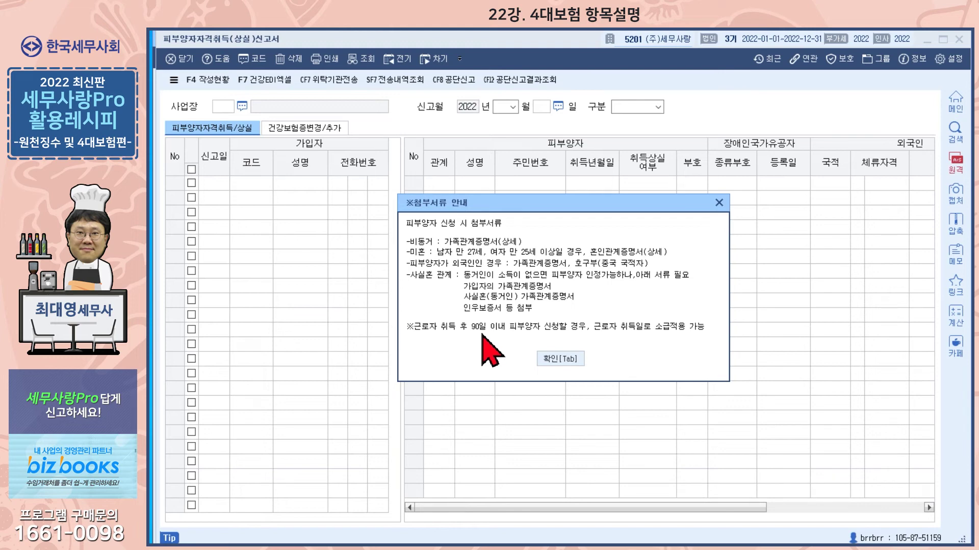
pyautogui.click(560, 358)
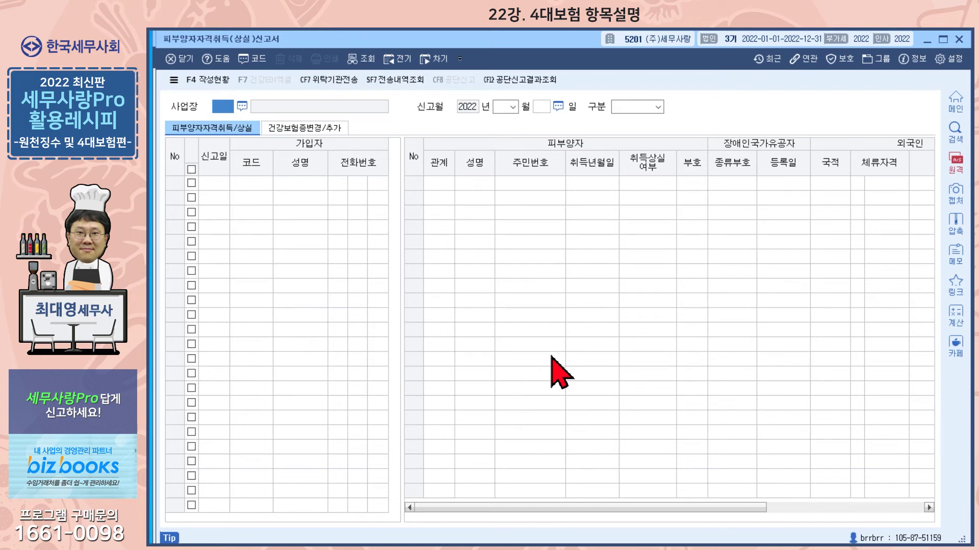
pyautogui.press('F2')
pyautogui.press('Return')
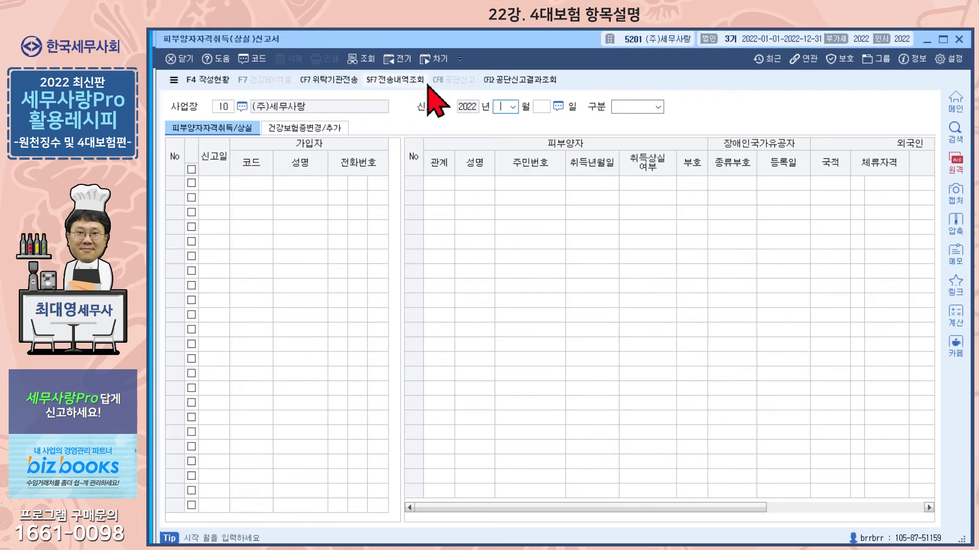
# Load the 2022-05-05 취득 record from 작성현황 and examine the dependant's 부호 codes without changing the code
pyautogui.click(207, 79)
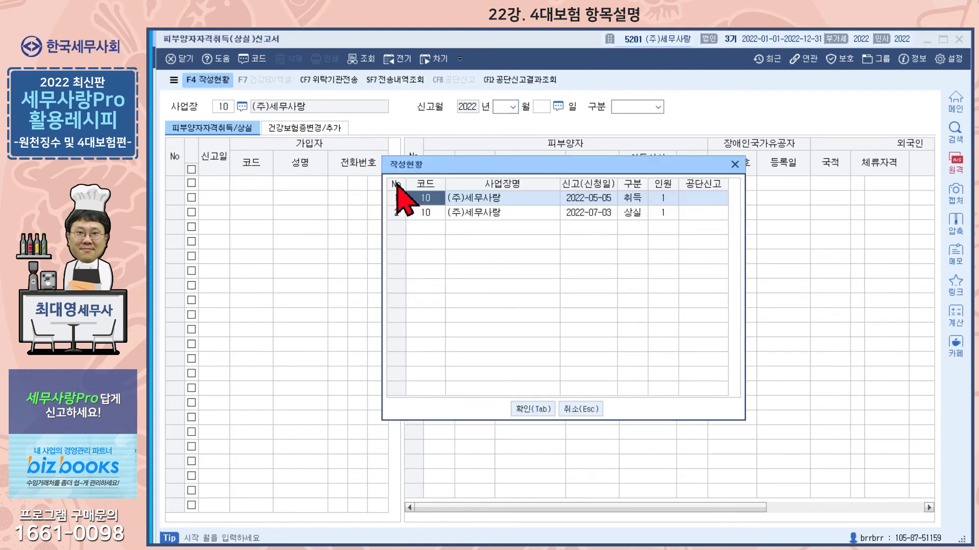
pyautogui.doubleClick(441, 199)
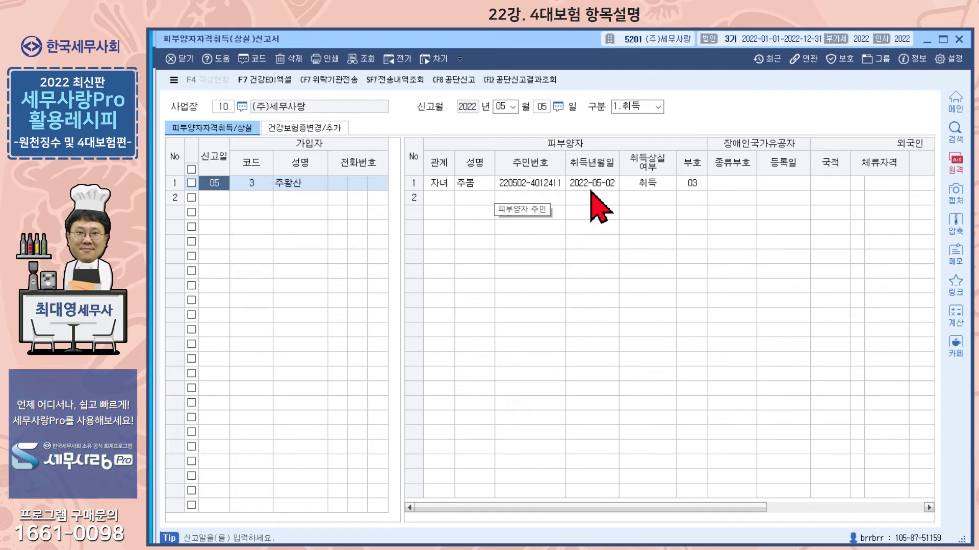
pyautogui.click(689, 187)
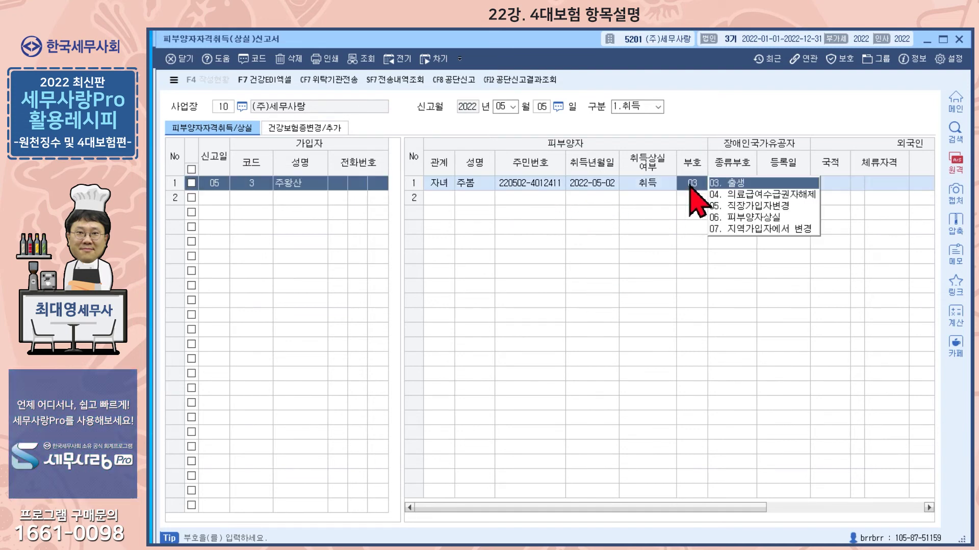
pyautogui.click(876, 180)
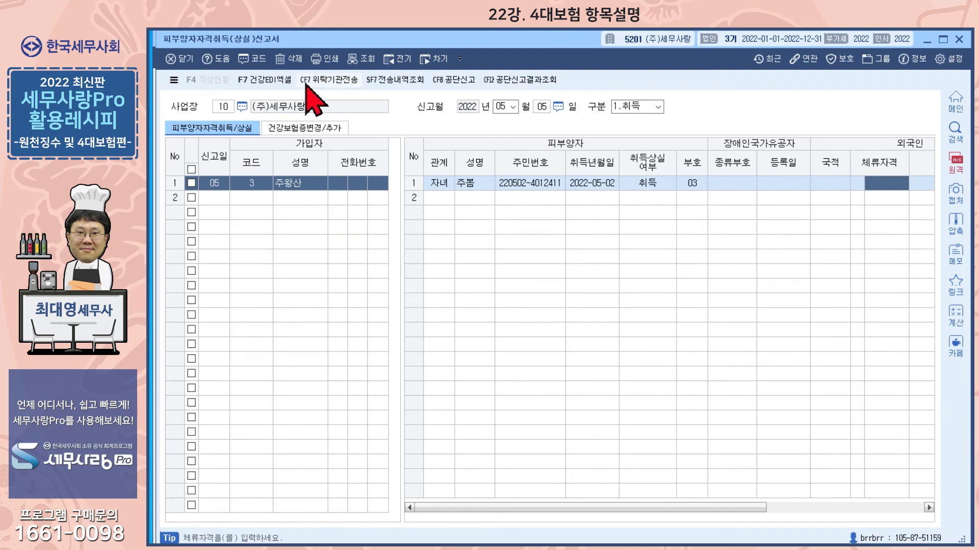
# Load the 2022-07-03 상실 record for workplace 10 and examine the dependant's 부호 codes, keeping 13. 기타
pyautogui.click(223, 106)
pyautogui.press('F2')
pyautogui.doubleClick(477, 225)
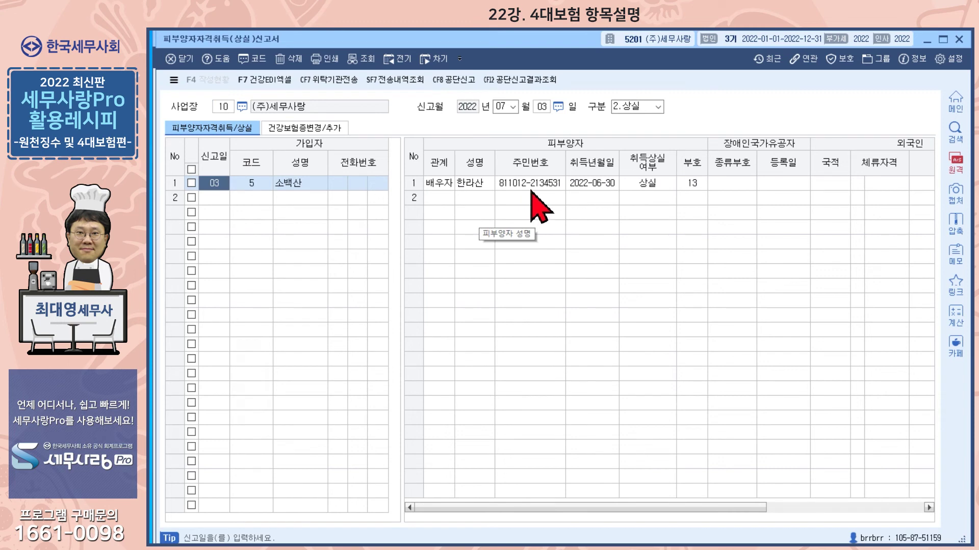
pyautogui.click(680, 183)
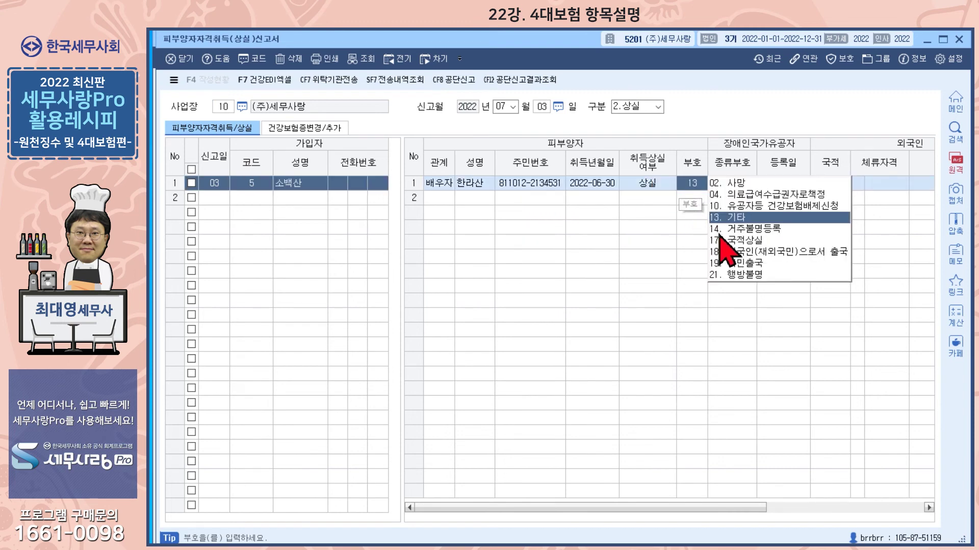
pyautogui.press('Return')
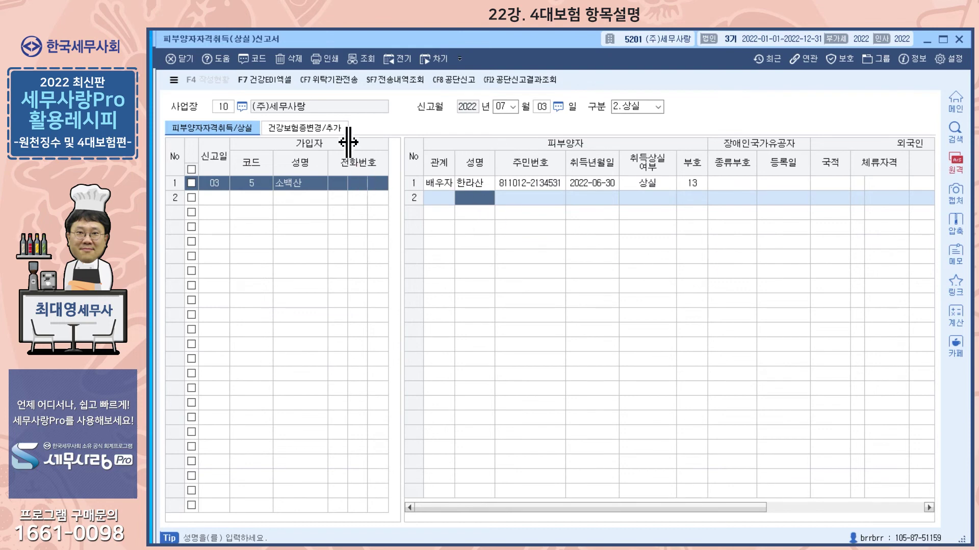
# View the 건강보험증변경/추가 section, close the dependant report, and view 사업장가입신고서 before closing it too
pyautogui.click(327, 134)
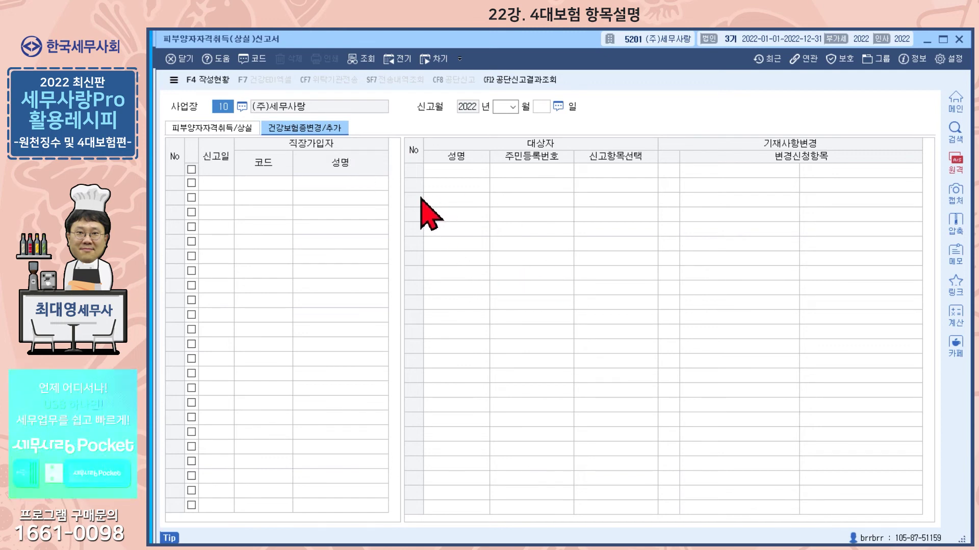
pyautogui.click(958, 40)
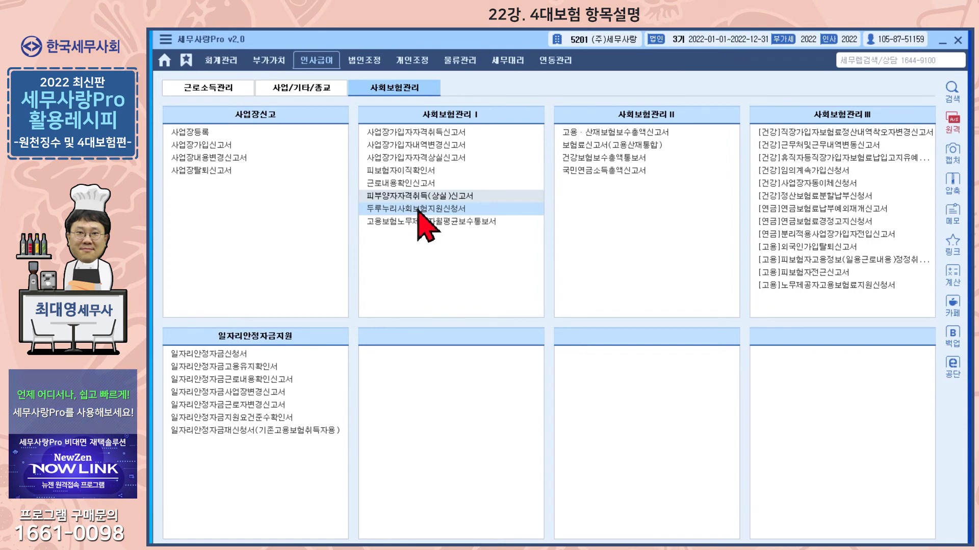
pyautogui.click(216, 148)
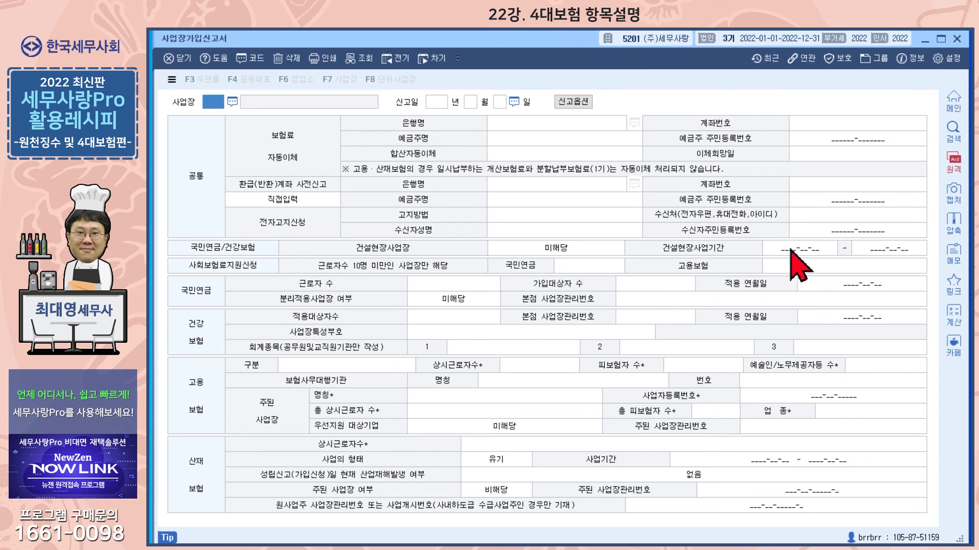
pyautogui.click(957, 39)
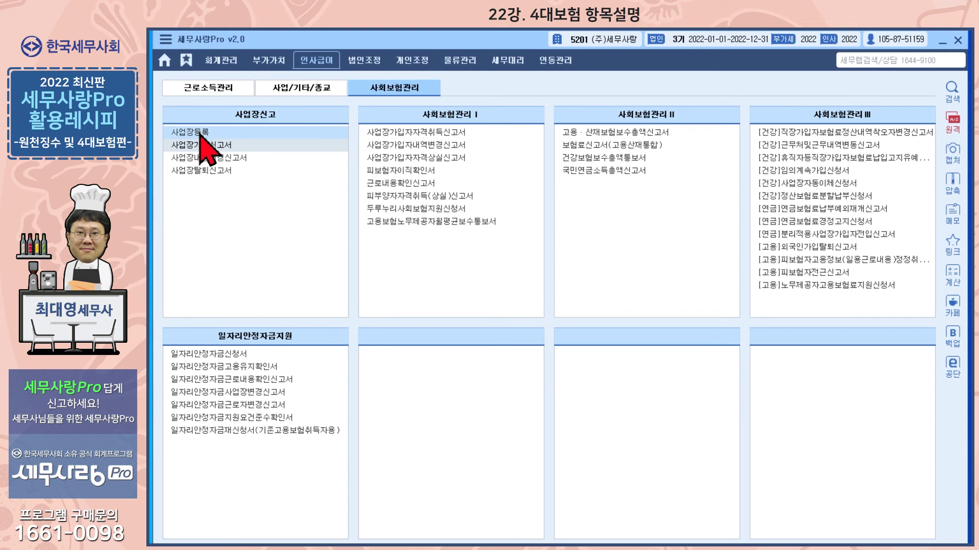
# Open 고용보험노무제공자월평균보수통보서, enlarge its window to full size, and choose workplace 12
pyautogui.doubleClick(395, 224)
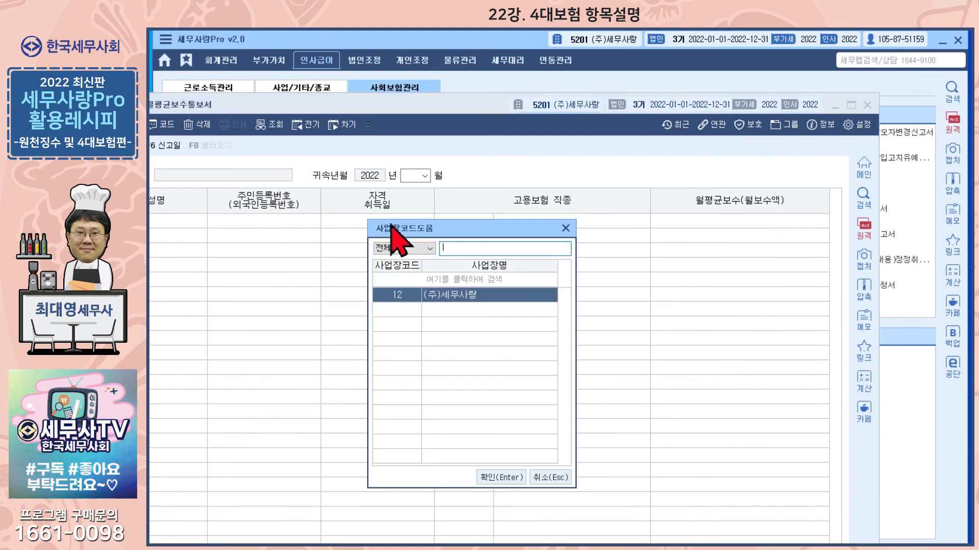
pyautogui.click(565, 228)
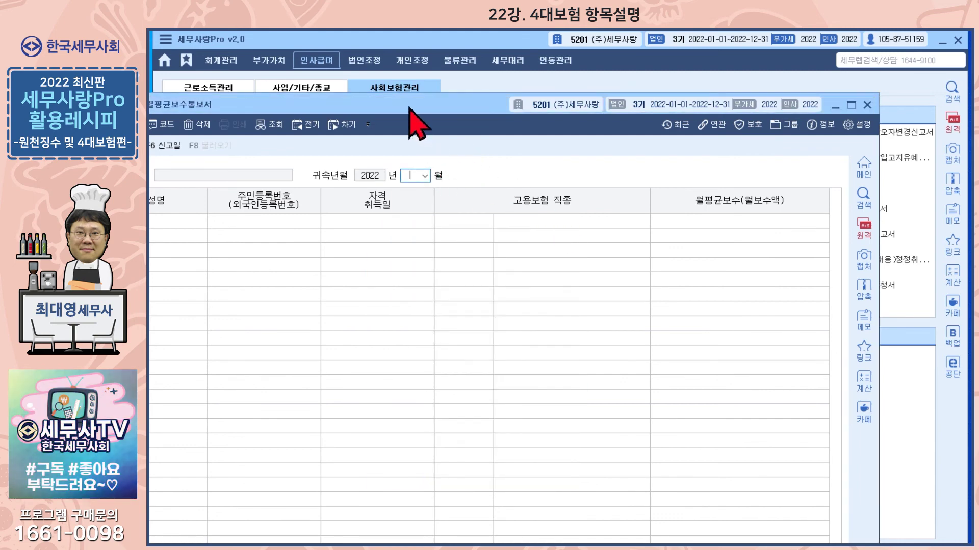
pyautogui.doubleClick(409, 106)
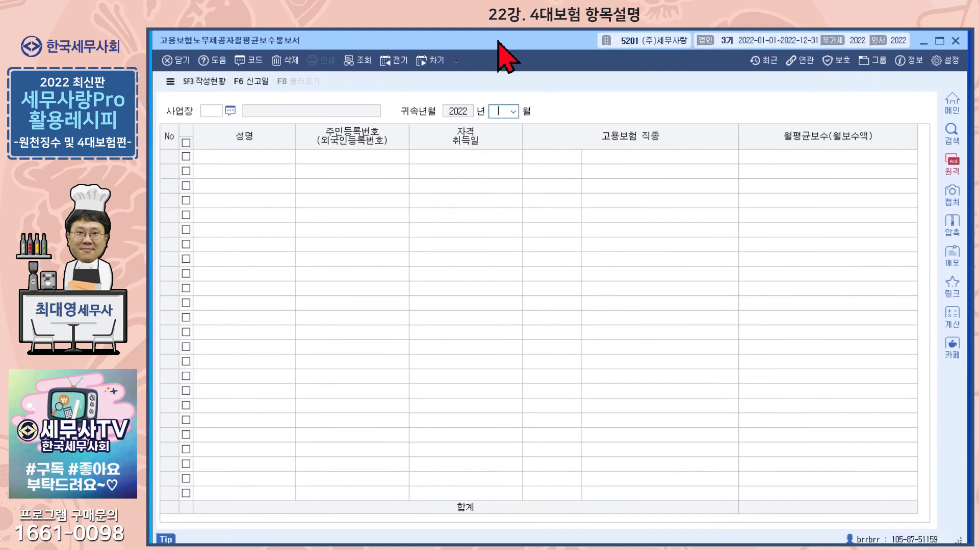
pyautogui.click(231, 111)
pyautogui.press('Return')
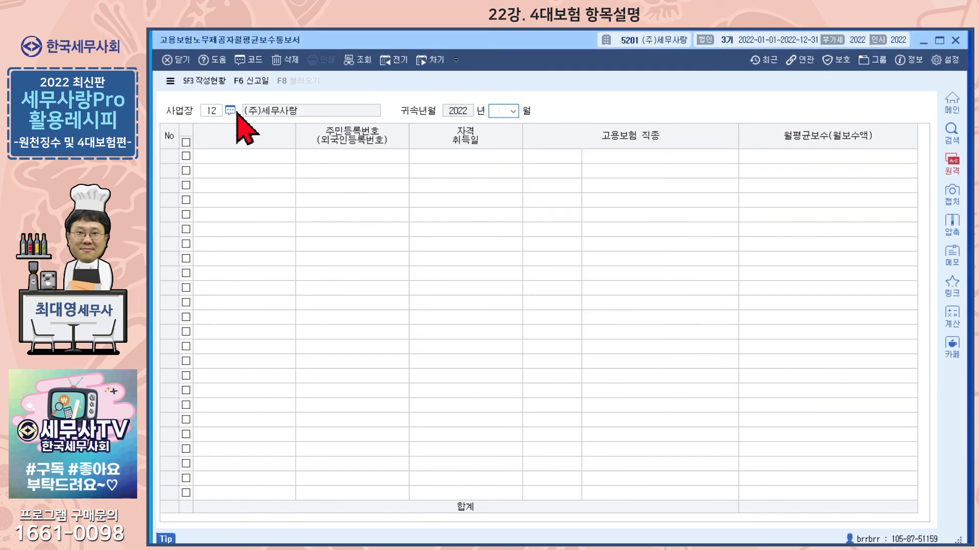
# Set the 귀속년월 month to 12, view the blank entry table, and close the 월평균보수통보서
pyautogui.write('12')
pyautogui.press('Return')
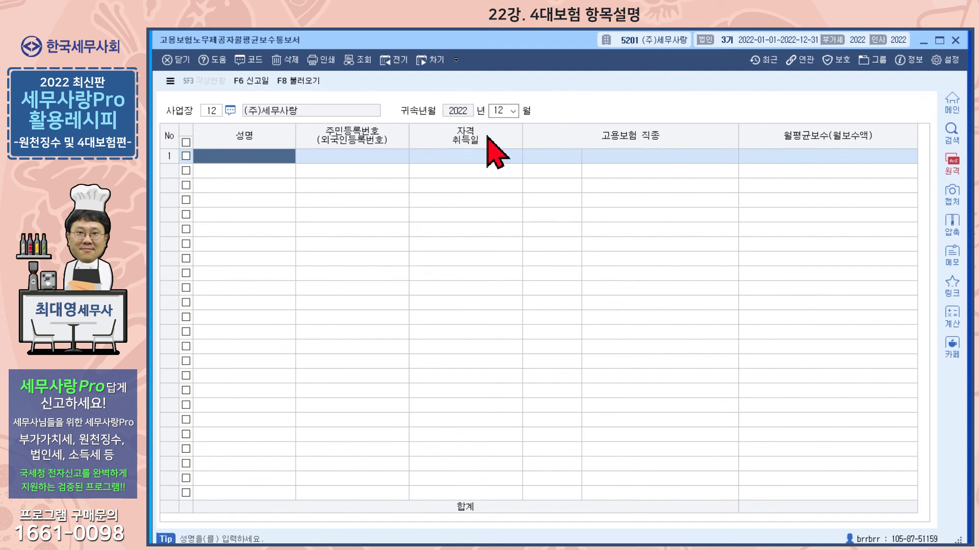
pyautogui.click(949, 38)
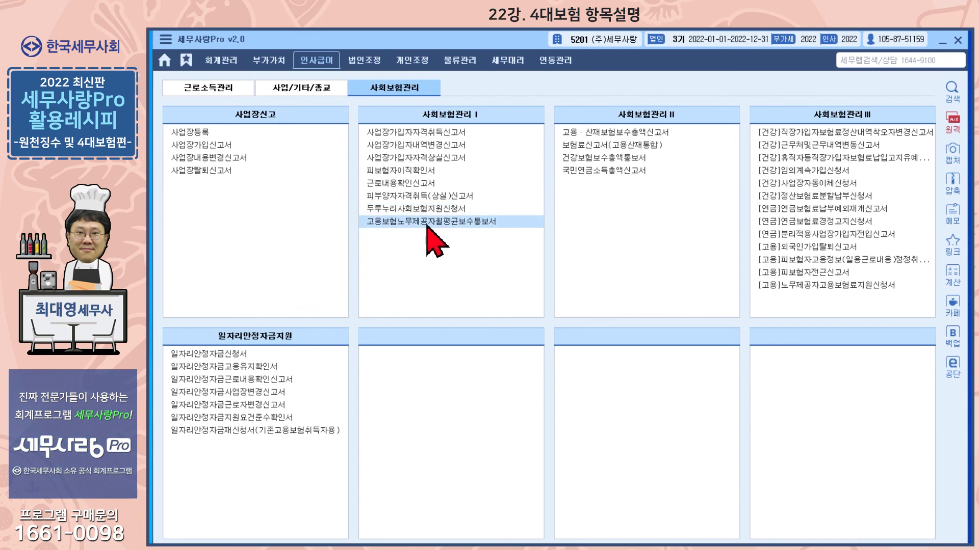
# View the 고용·산재보험보수총액신고서 form under 사회보험관리Ⅱ, including its sections up to 예술인, and close it
pyautogui.click(447, 223)
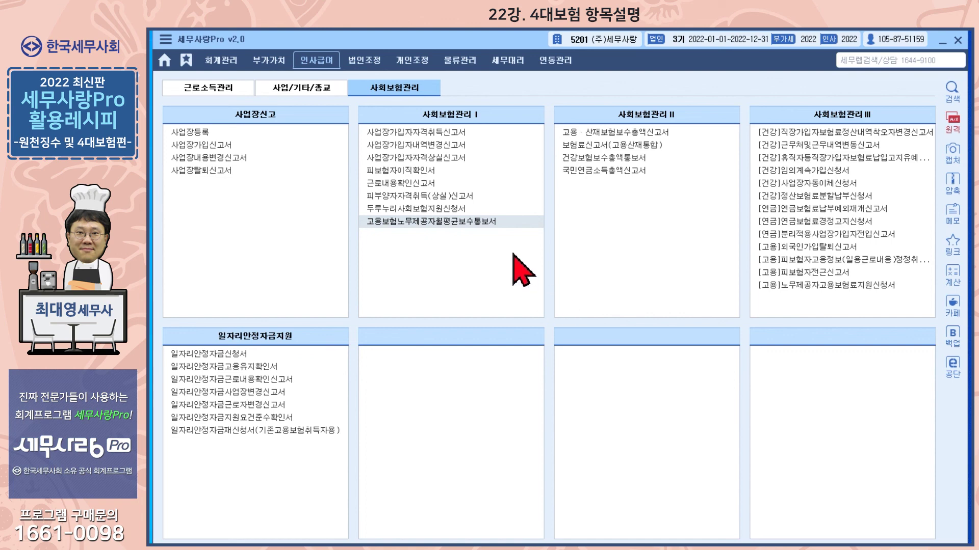
pyautogui.click(591, 134)
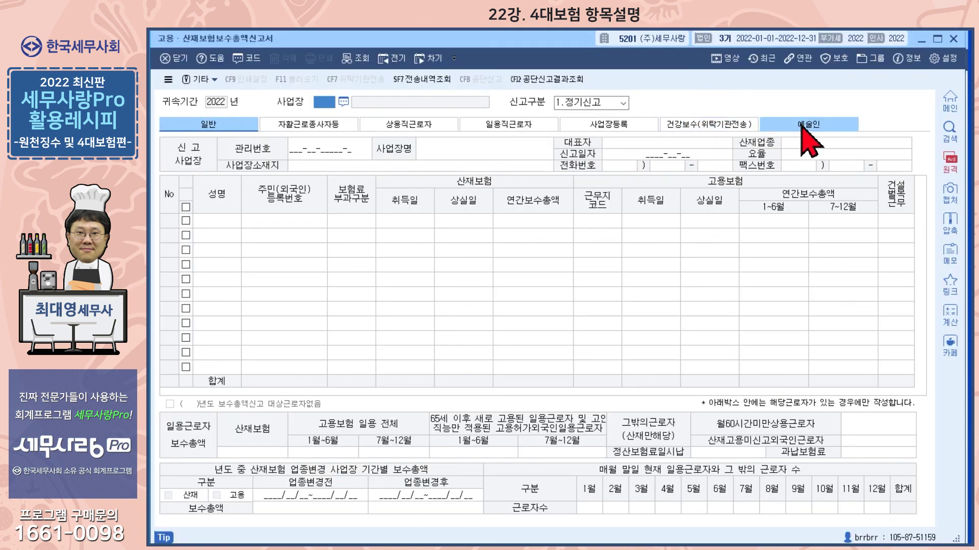
pyautogui.click(954, 39)
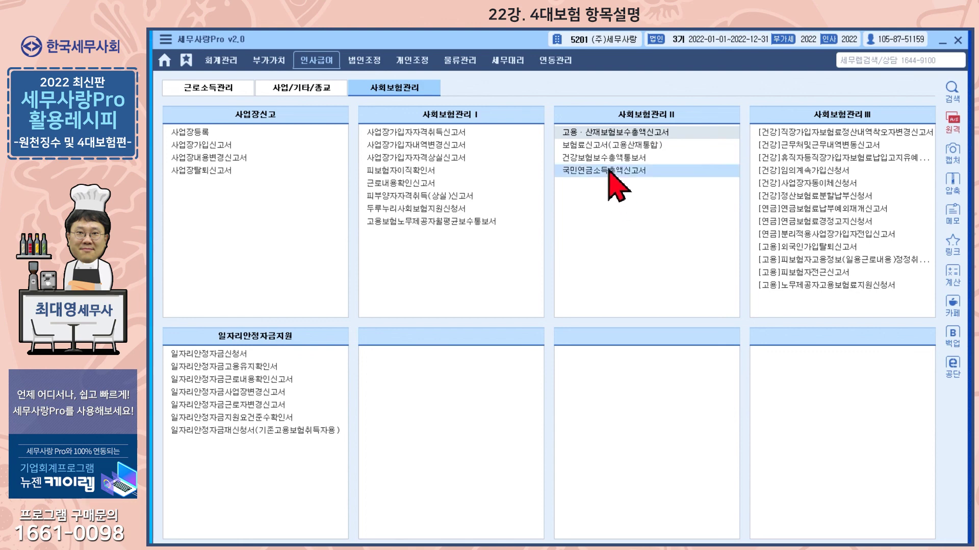
# Open 보험료신고서(고용산재통합) under 사회보험관리Ⅱ and move its window so the whole form can be viewed
pyautogui.click(597, 146)
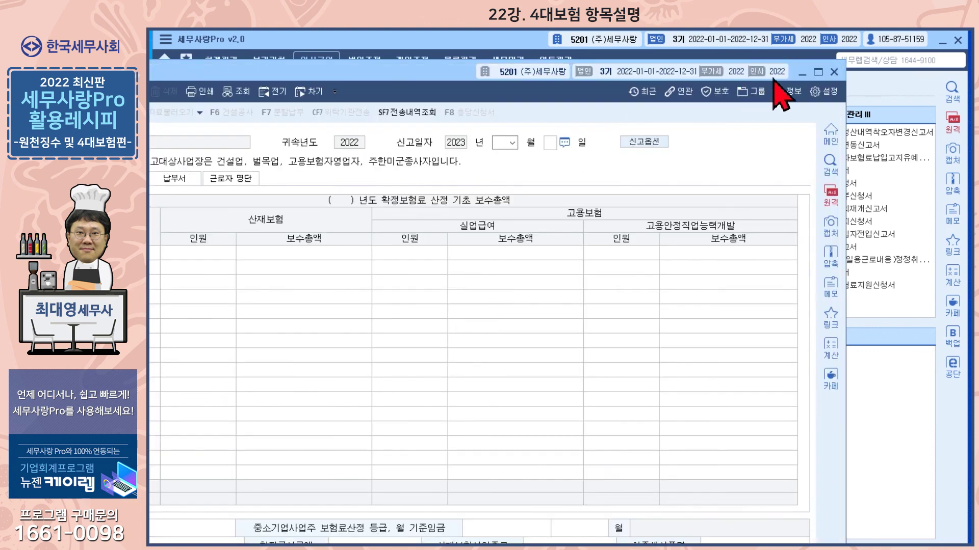
pyautogui.moveTo(498, 71); pyautogui.dragTo(904, 31)
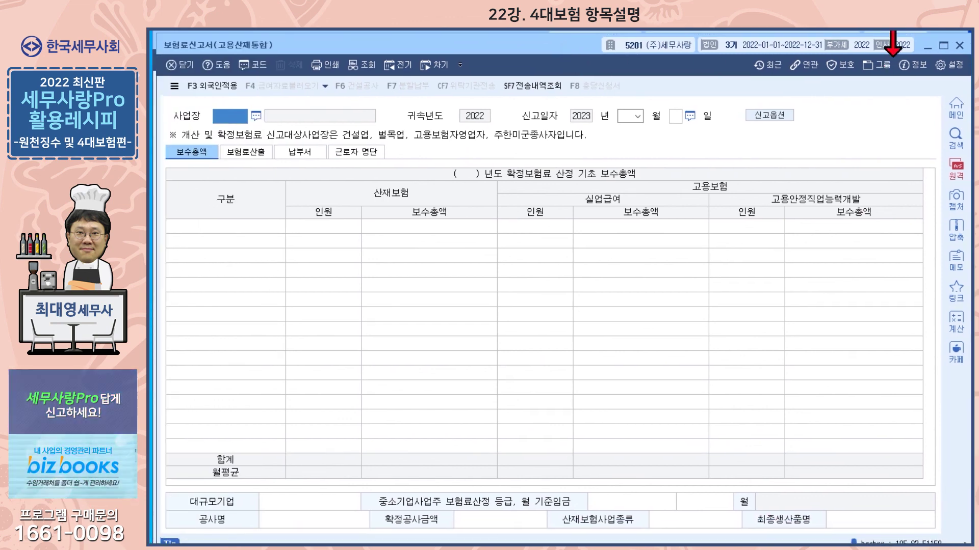